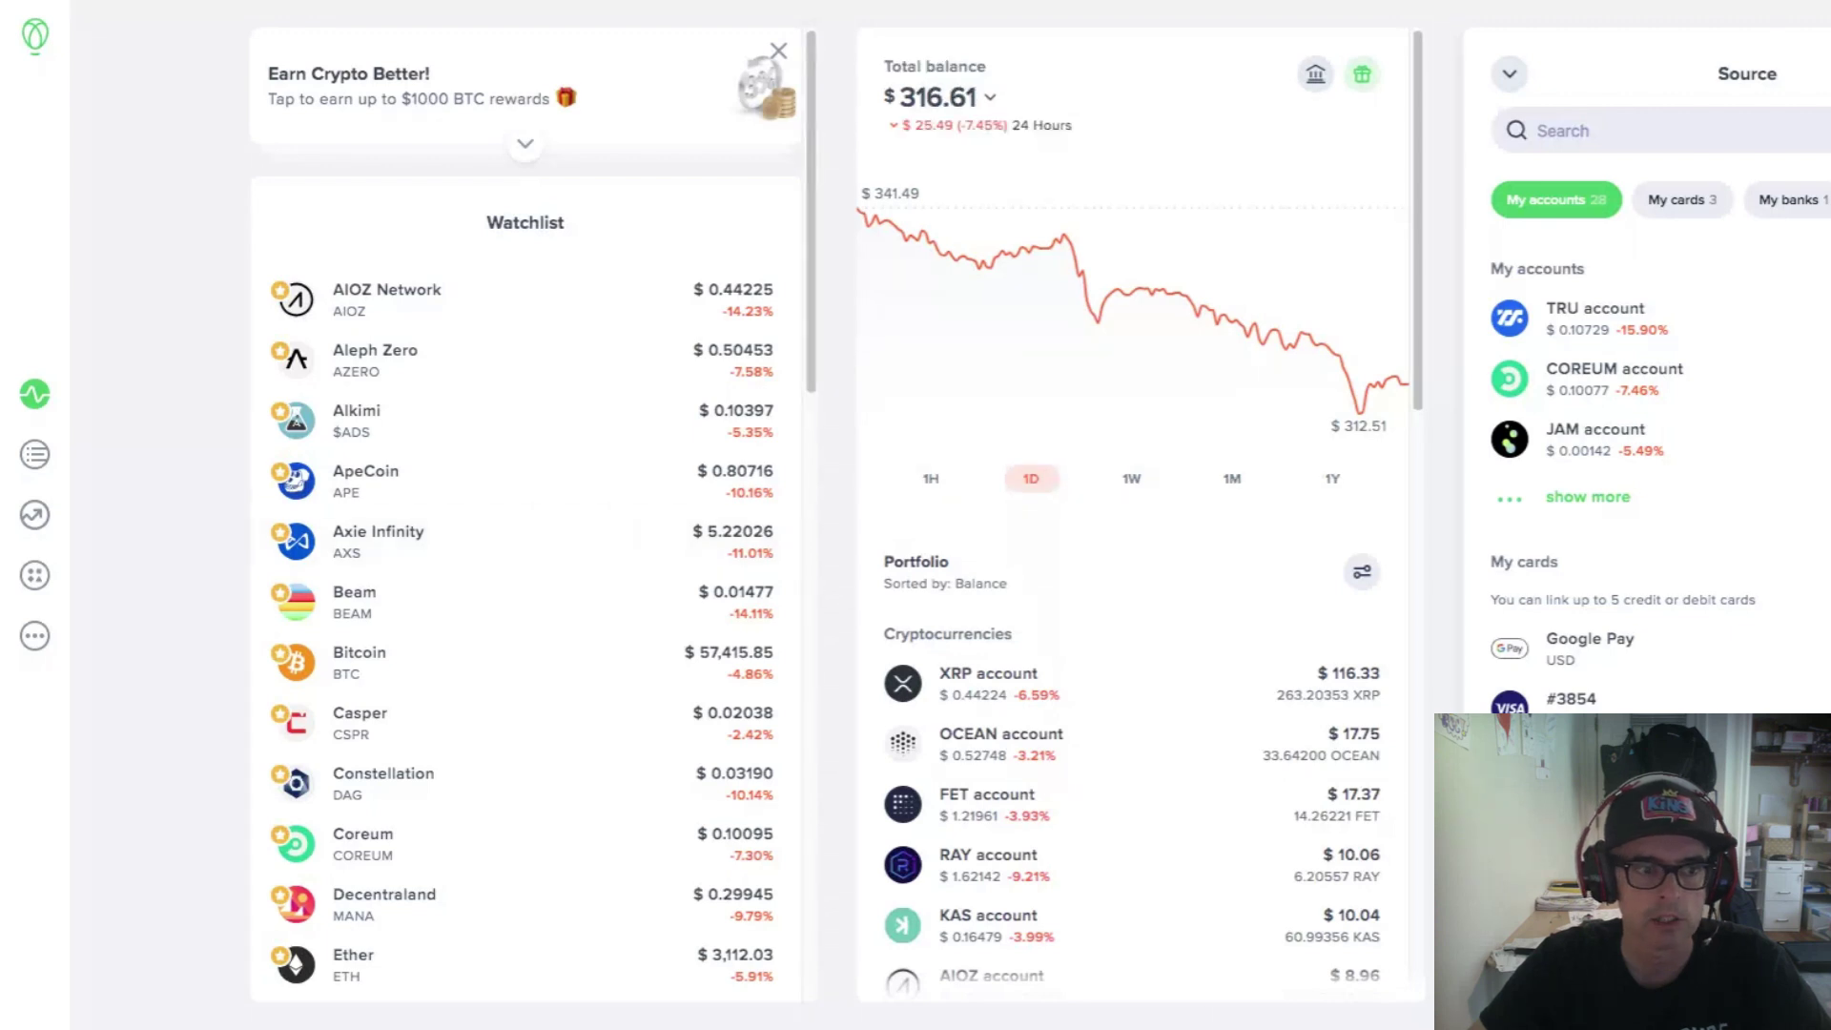
Open the account menu and bring up the Security settings.
{"action": "left_click", "coordinate": [34, 635]}
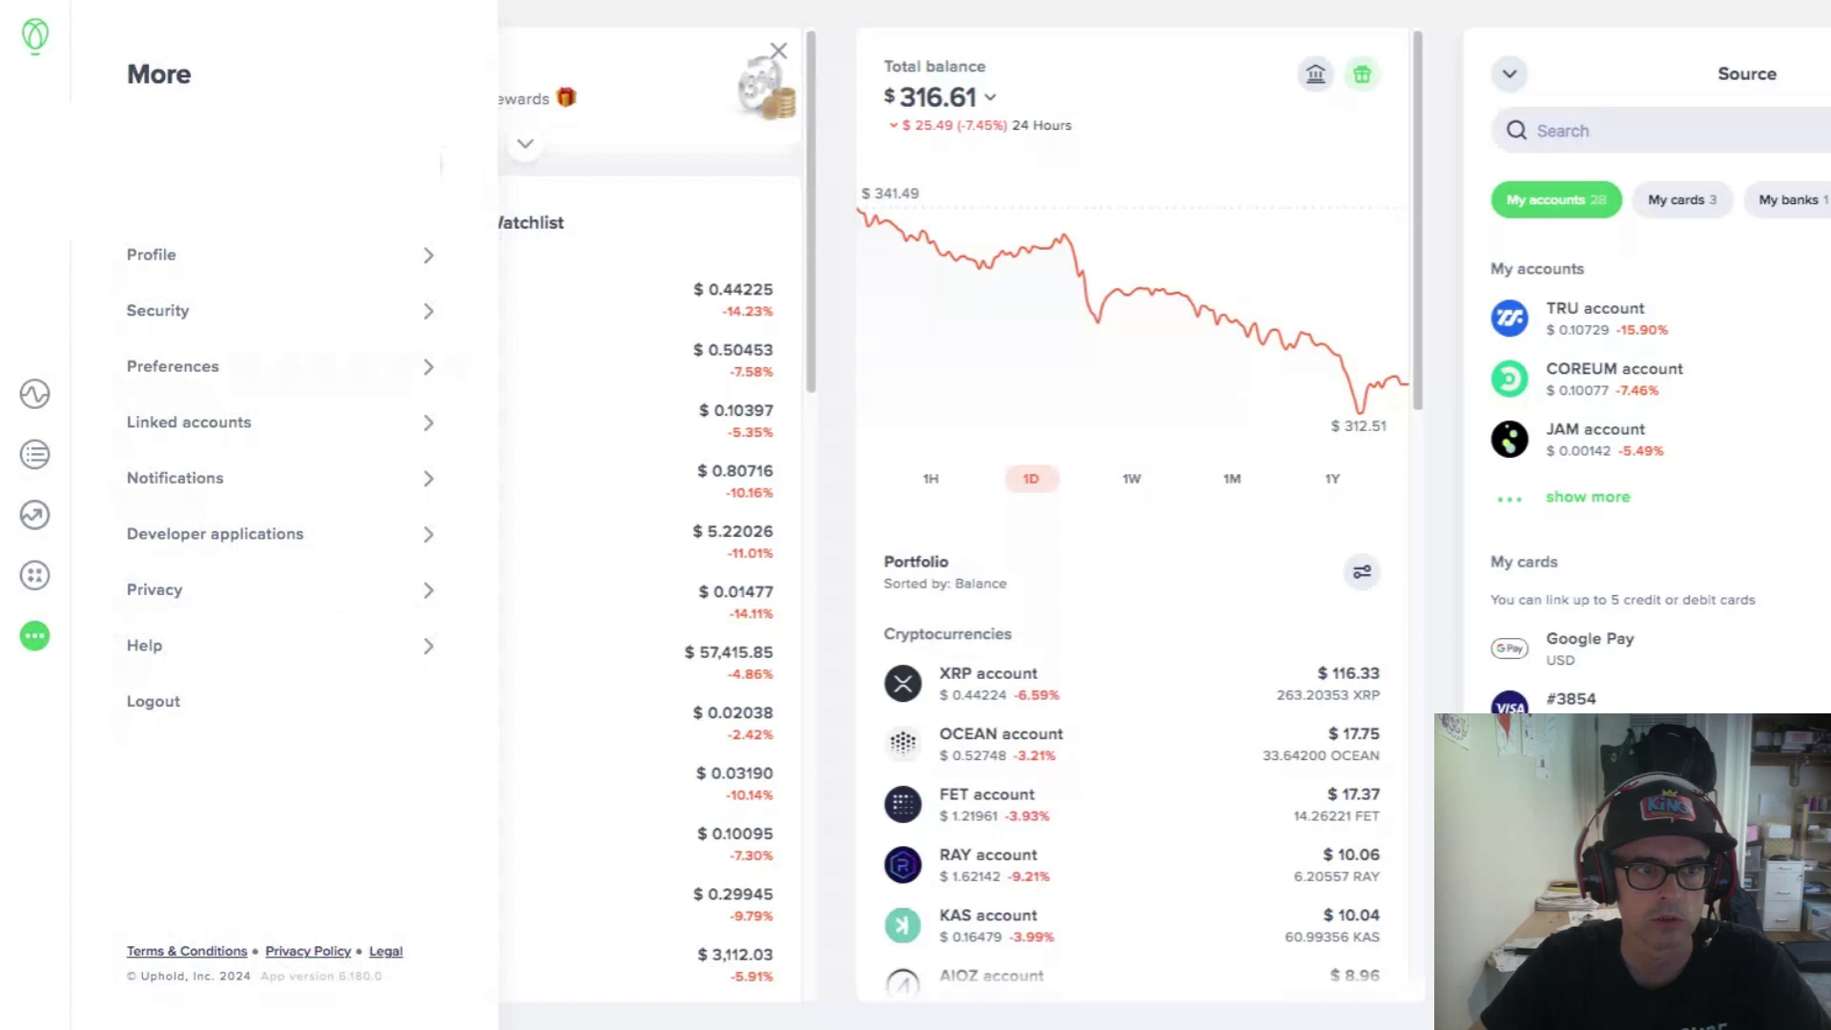
{"action": "left_click", "coordinate": [277, 310]}
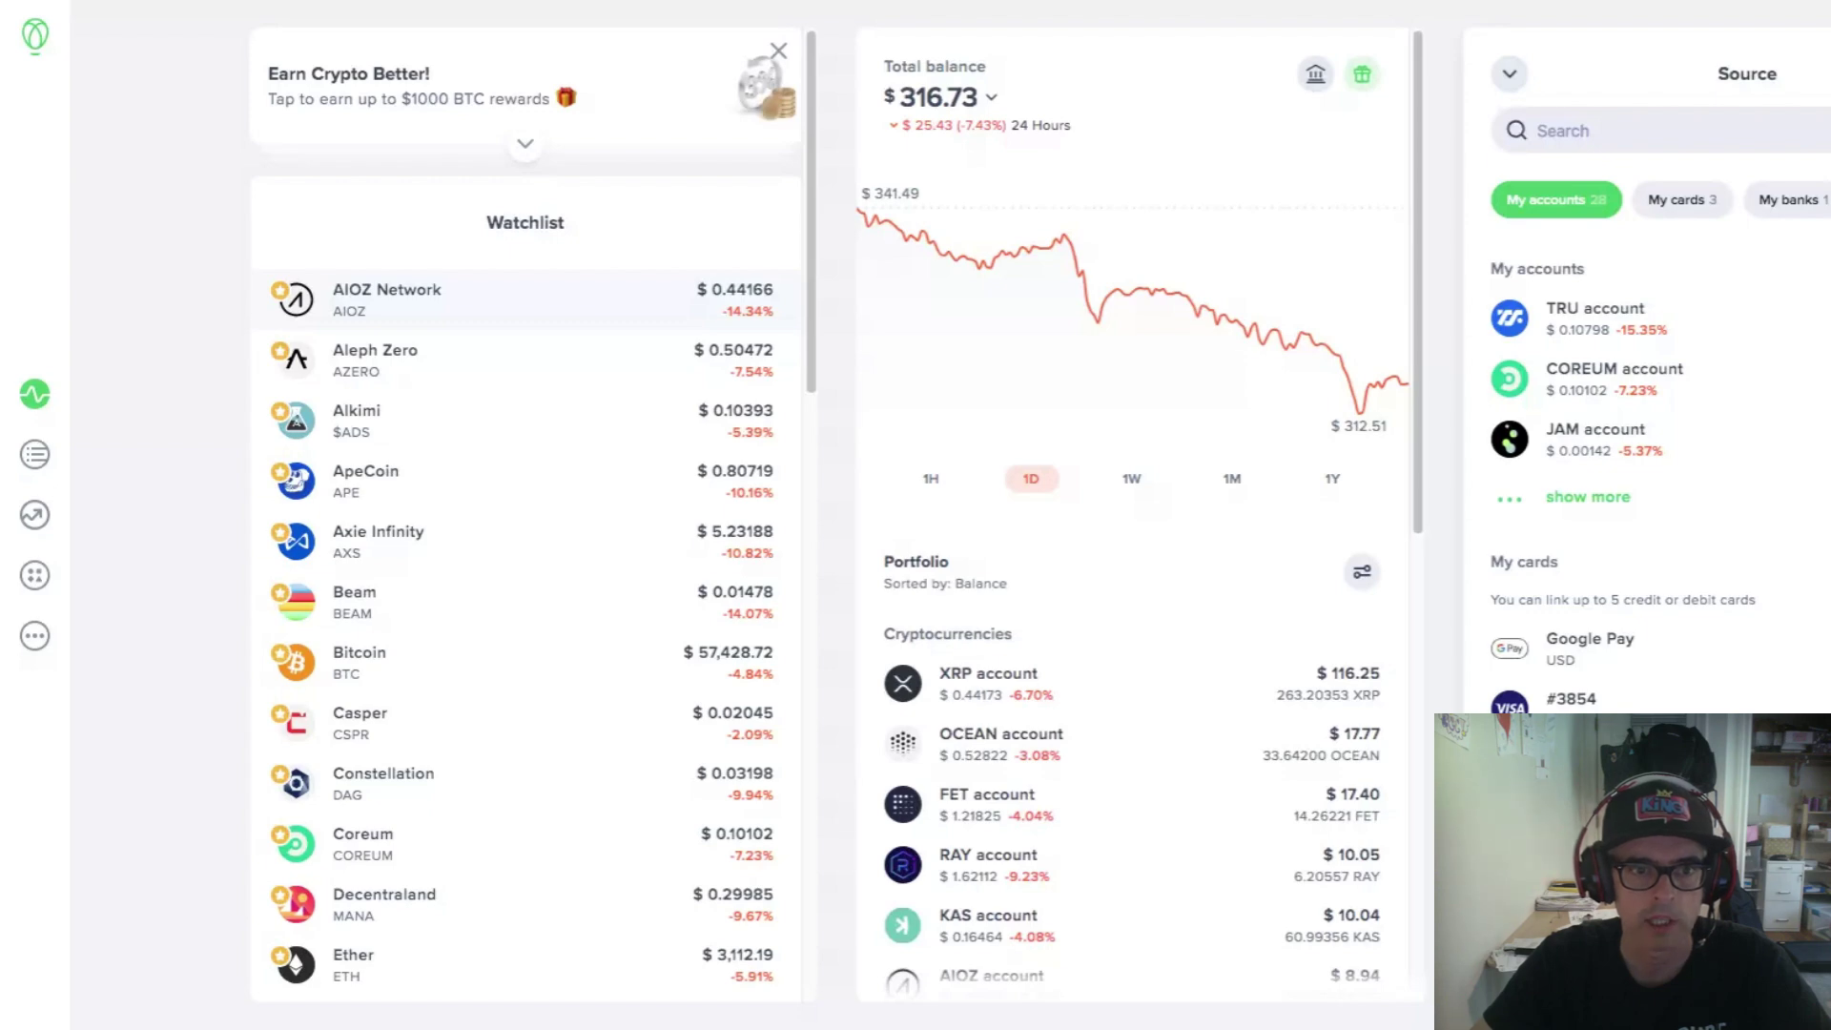
{"action": "scroll", "coordinate": [525, 343], "scroll_direction": "down", "scroll_amount": 10}
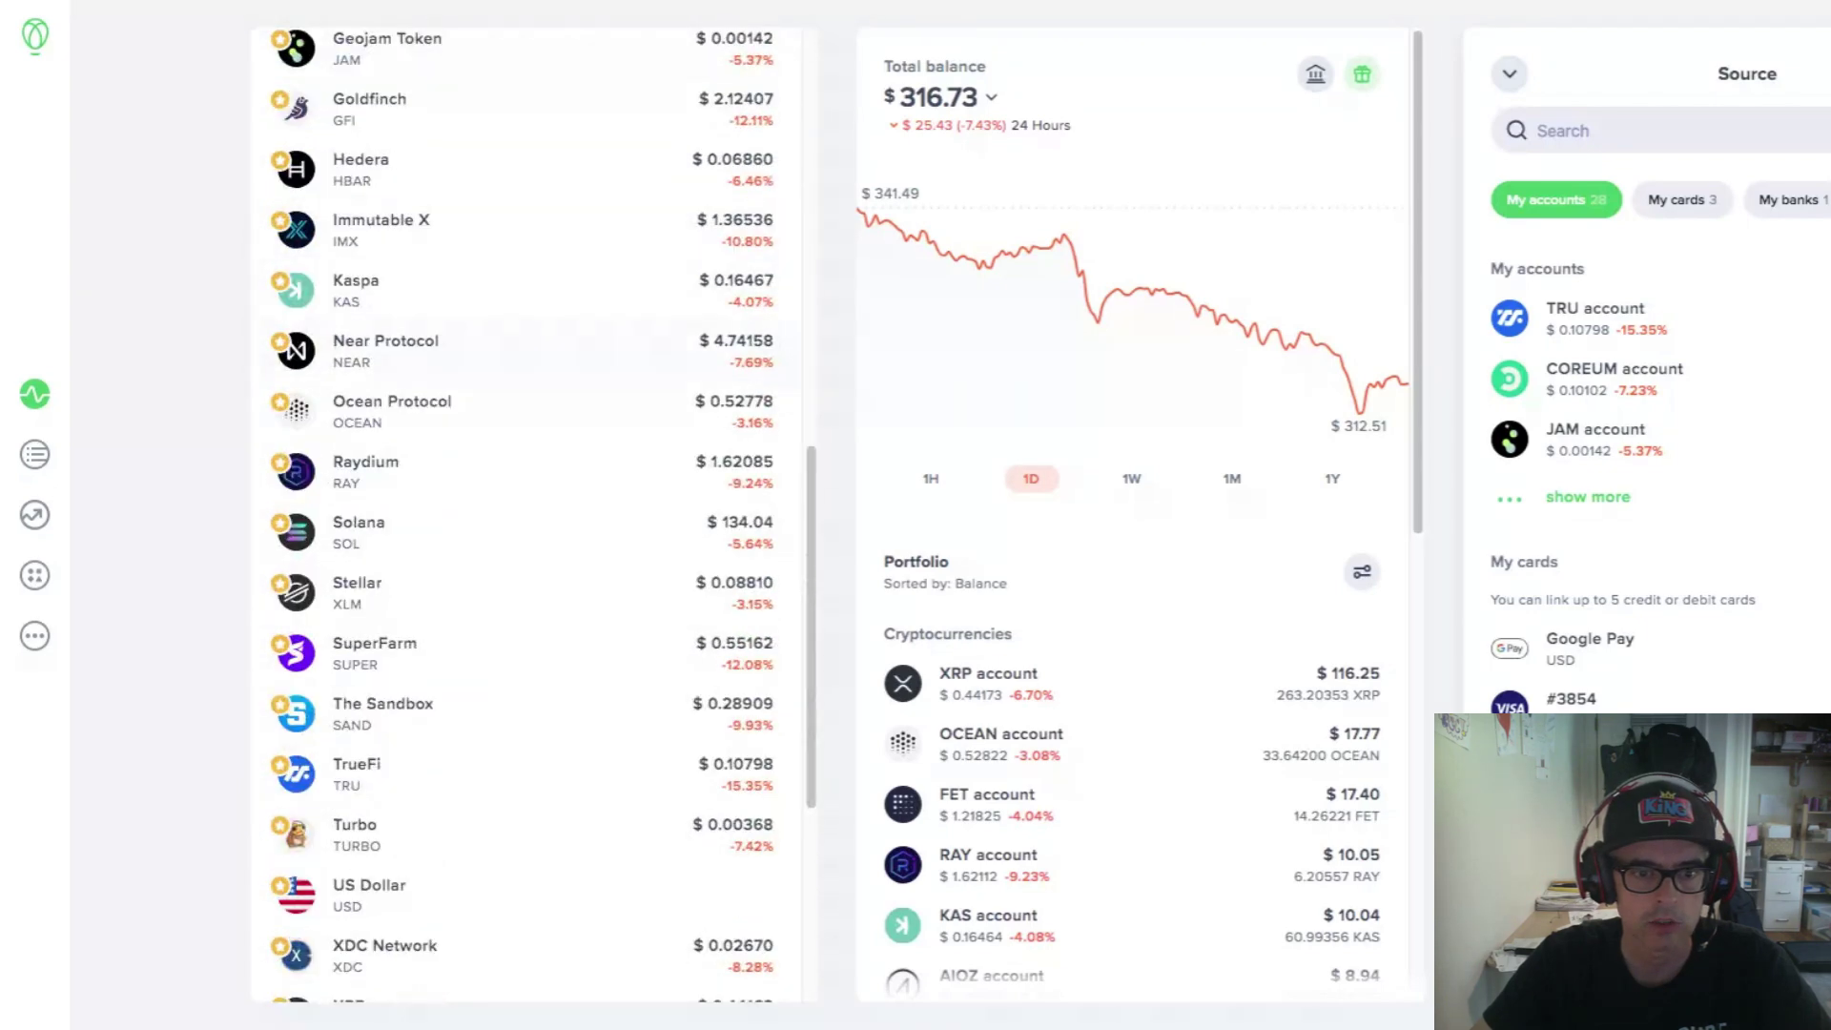
{"action": "scroll", "coordinate": [524, 343], "scroll_direction": "down", "scroll_amount": 5}
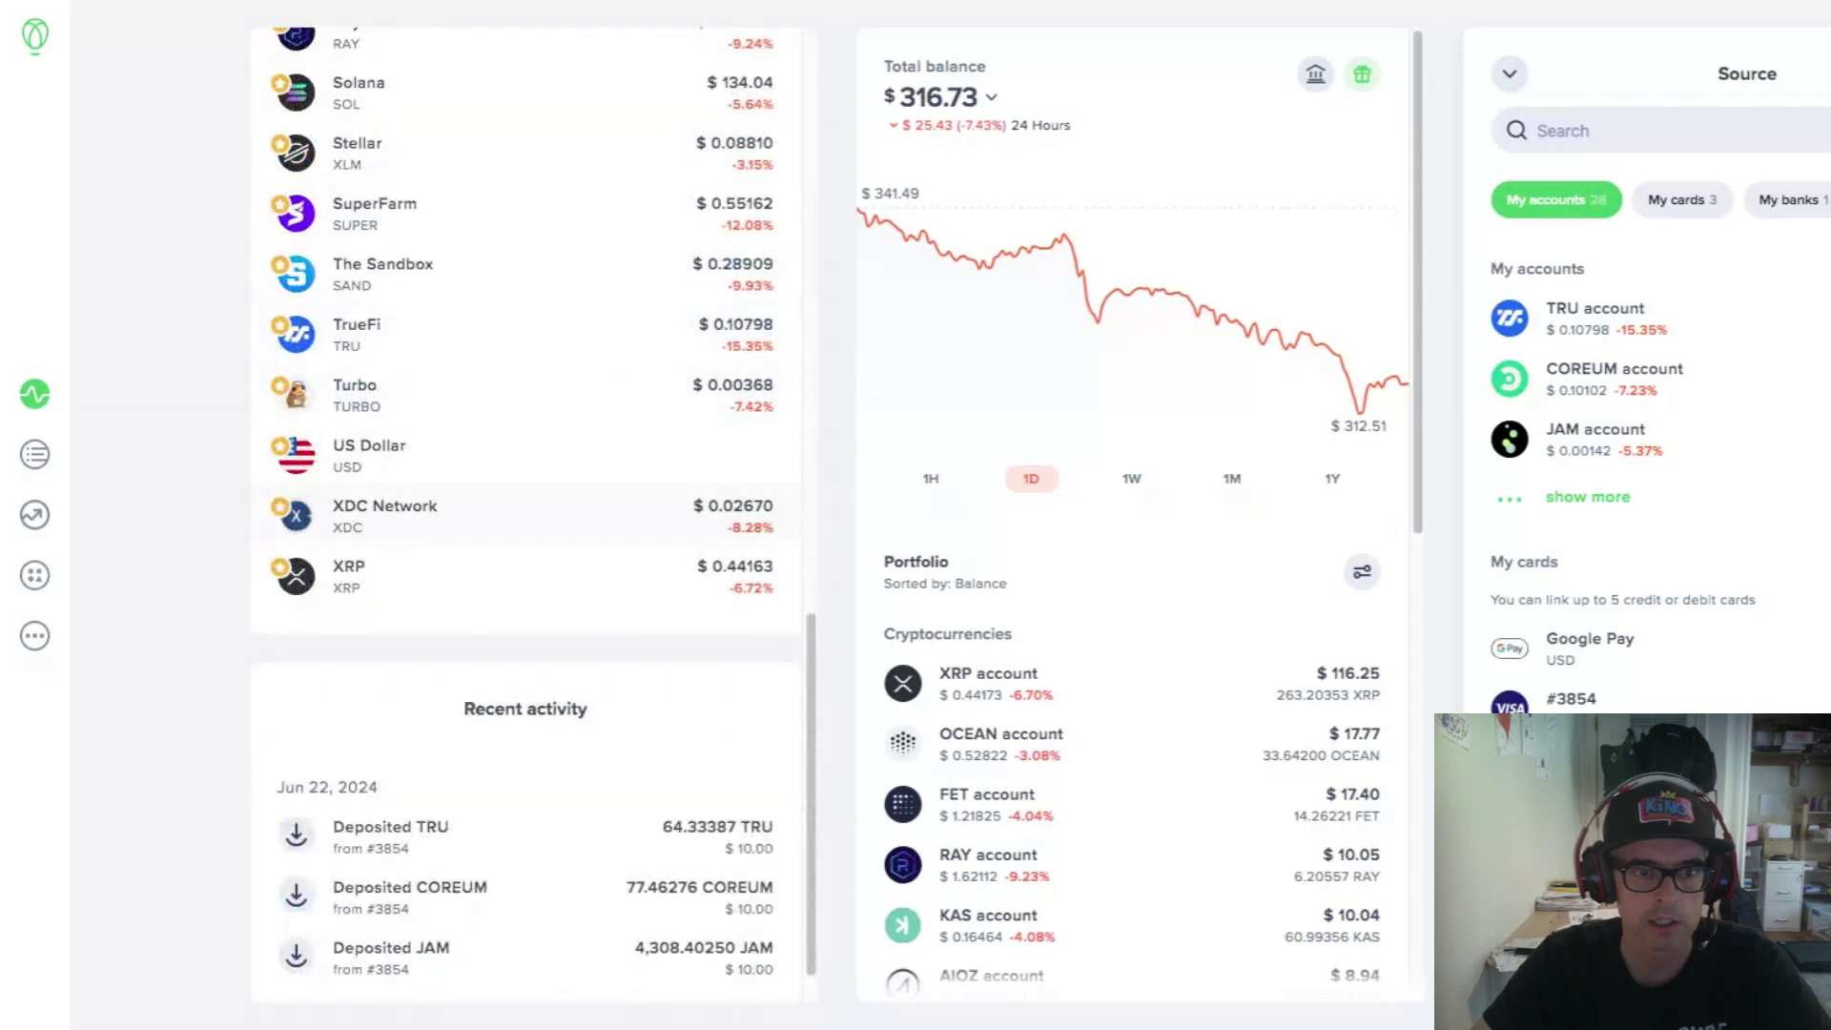
{"action": "scroll", "coordinate": [525, 343], "scroll_direction": "up", "scroll_amount": 15}
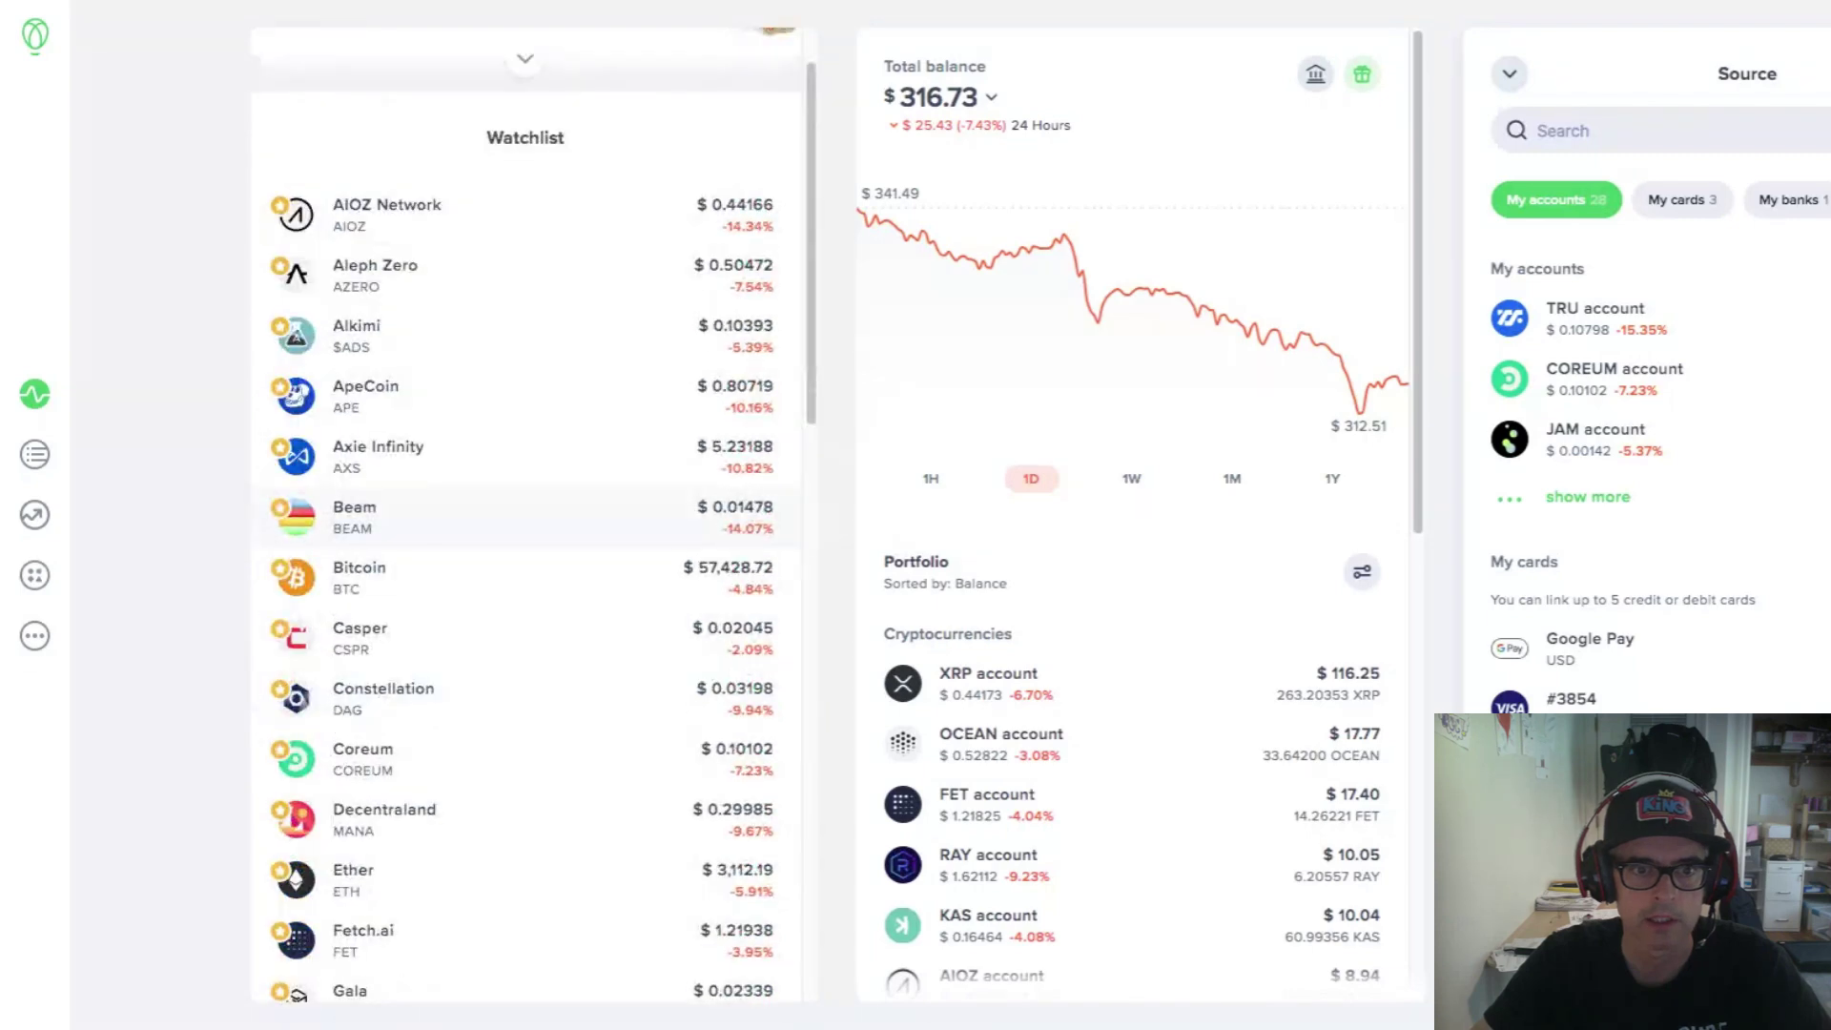
{"action": "scroll", "coordinate": [525, 515], "scroll_direction": "up", "scroll_amount": 1}
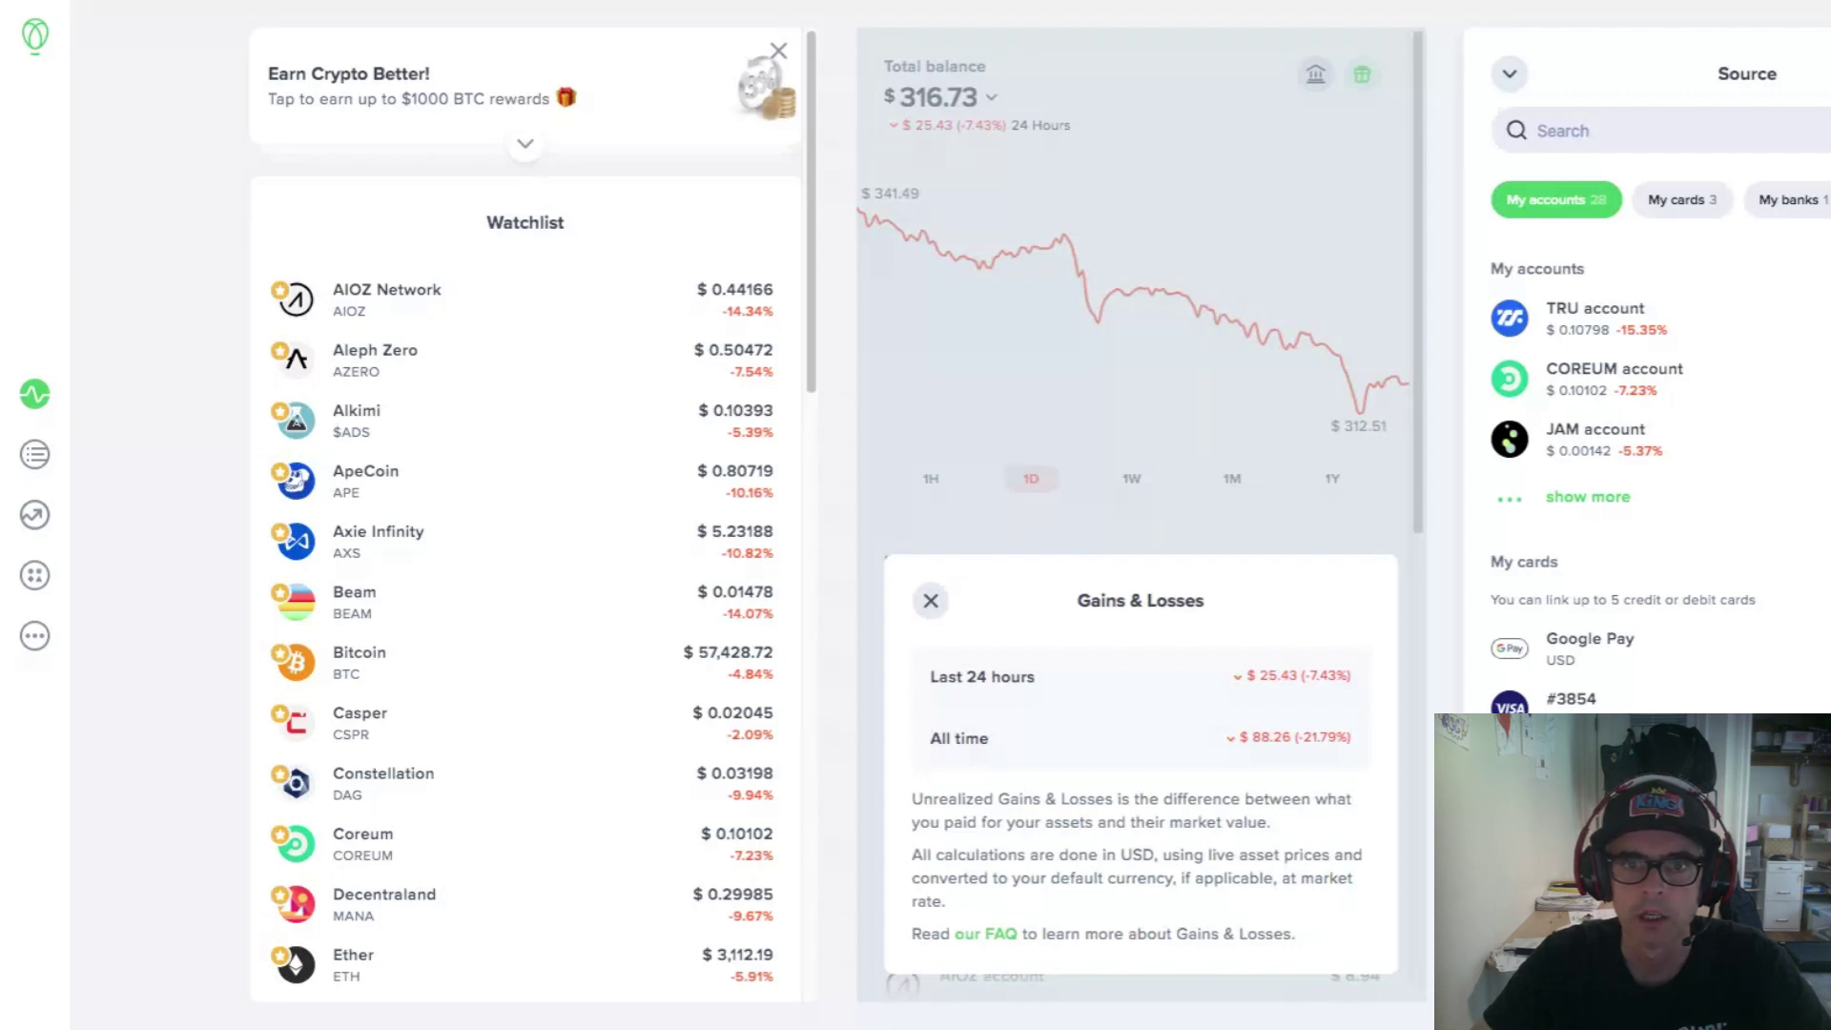
Dismiss the Gains & Losses summary and set the balance chart to the 1H range.
{"action": "key", "text": "Escape"}
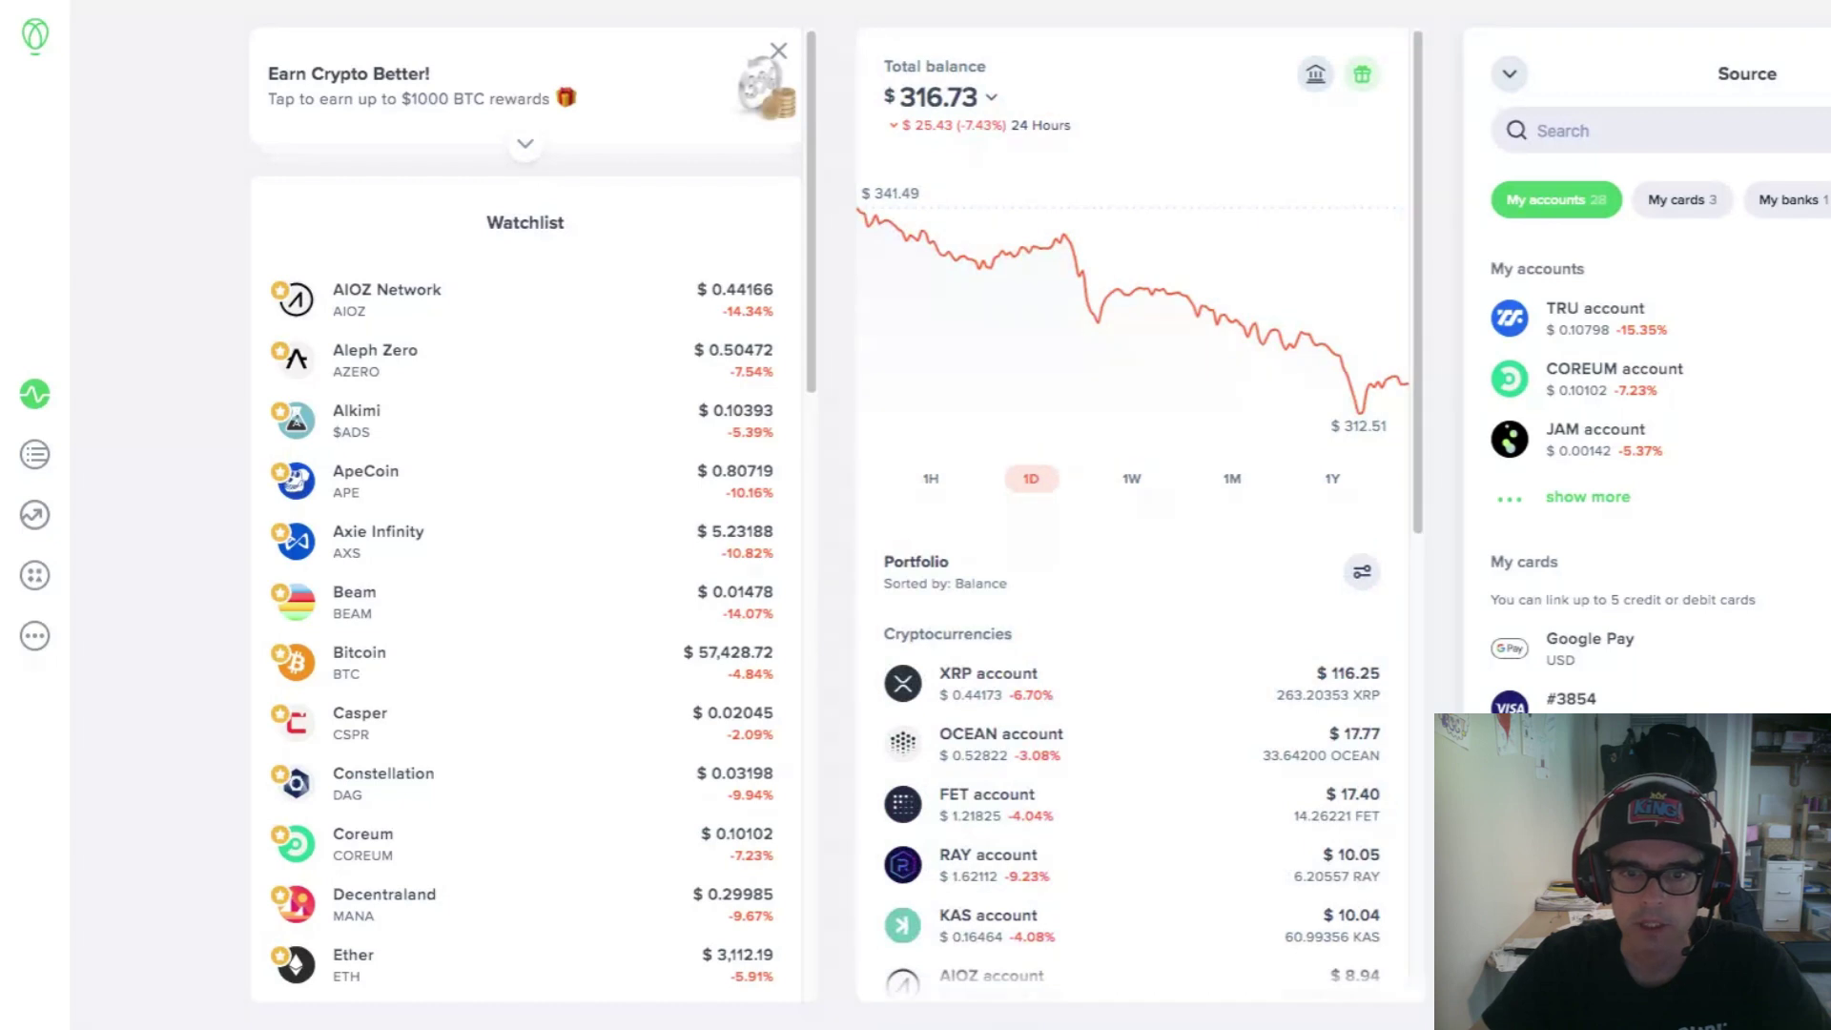
{"action": "left_click", "coordinate": [931, 478]}
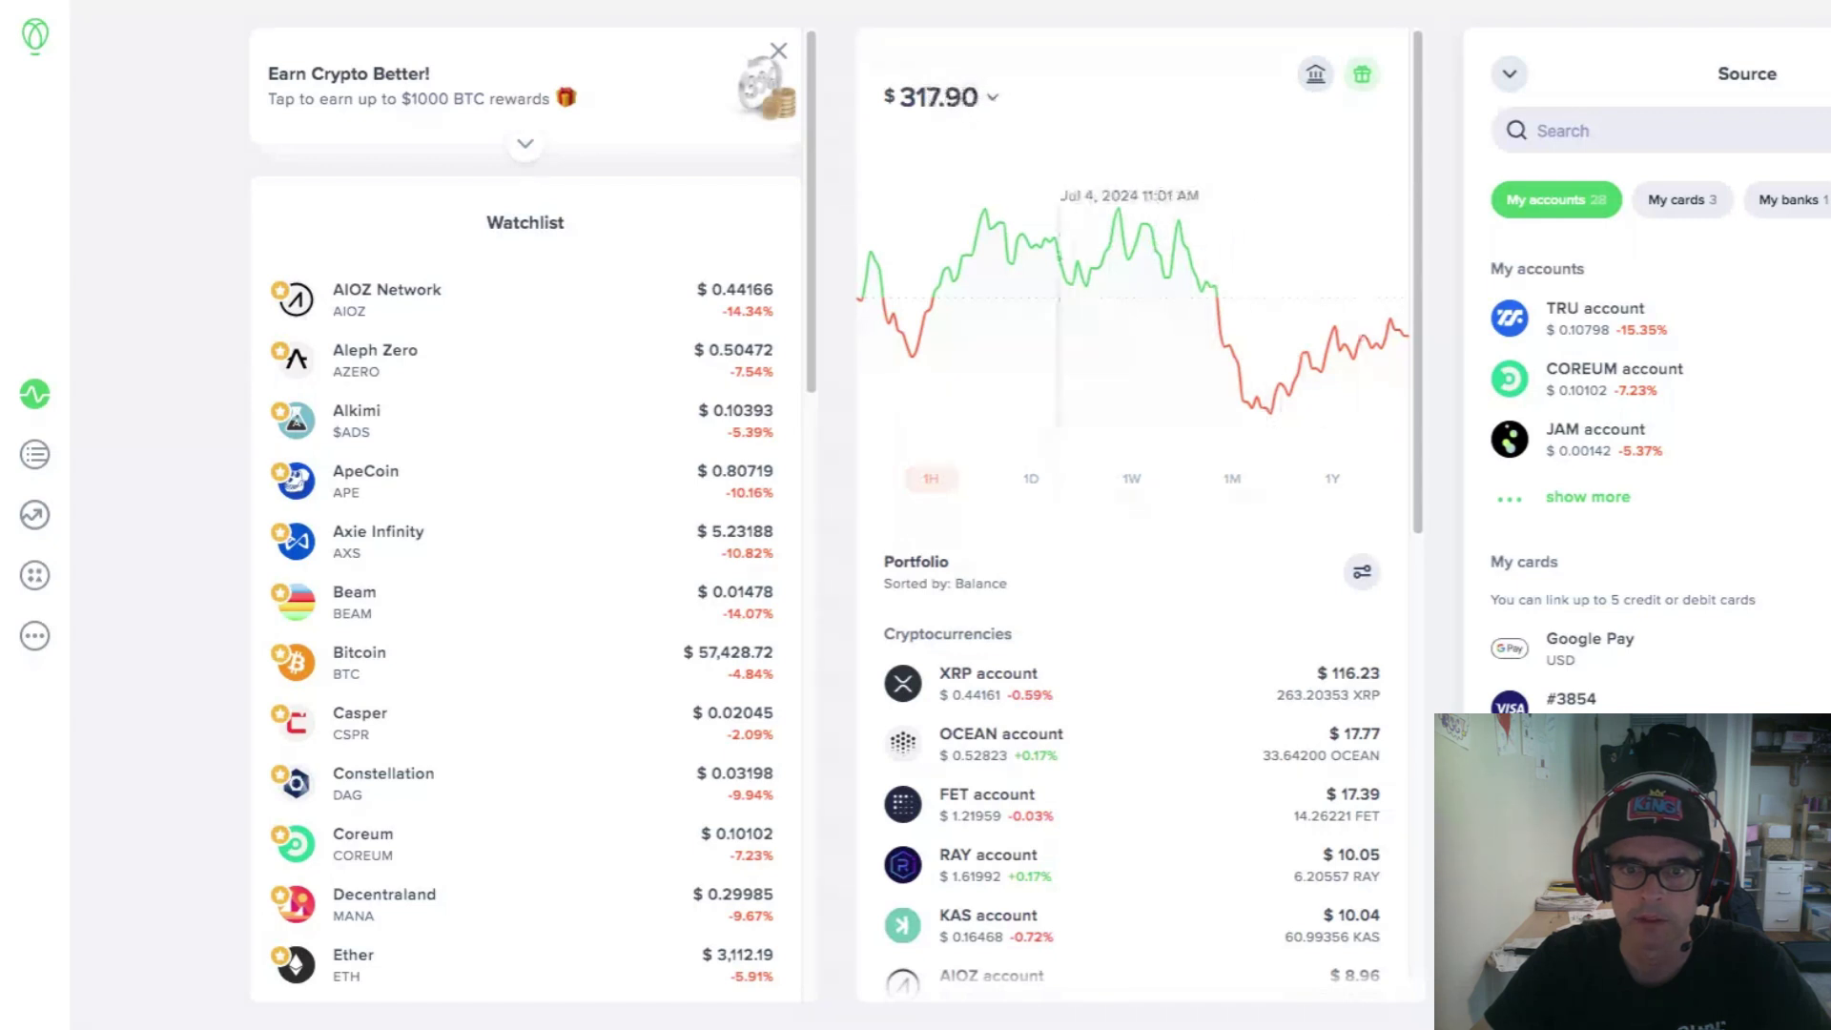
Cycle the balance chart through 1D, 1W, 1M and 1Y, ending on 1W ($359.11 to $316.69).
{"action": "left_click", "coordinate": [1031, 477]}
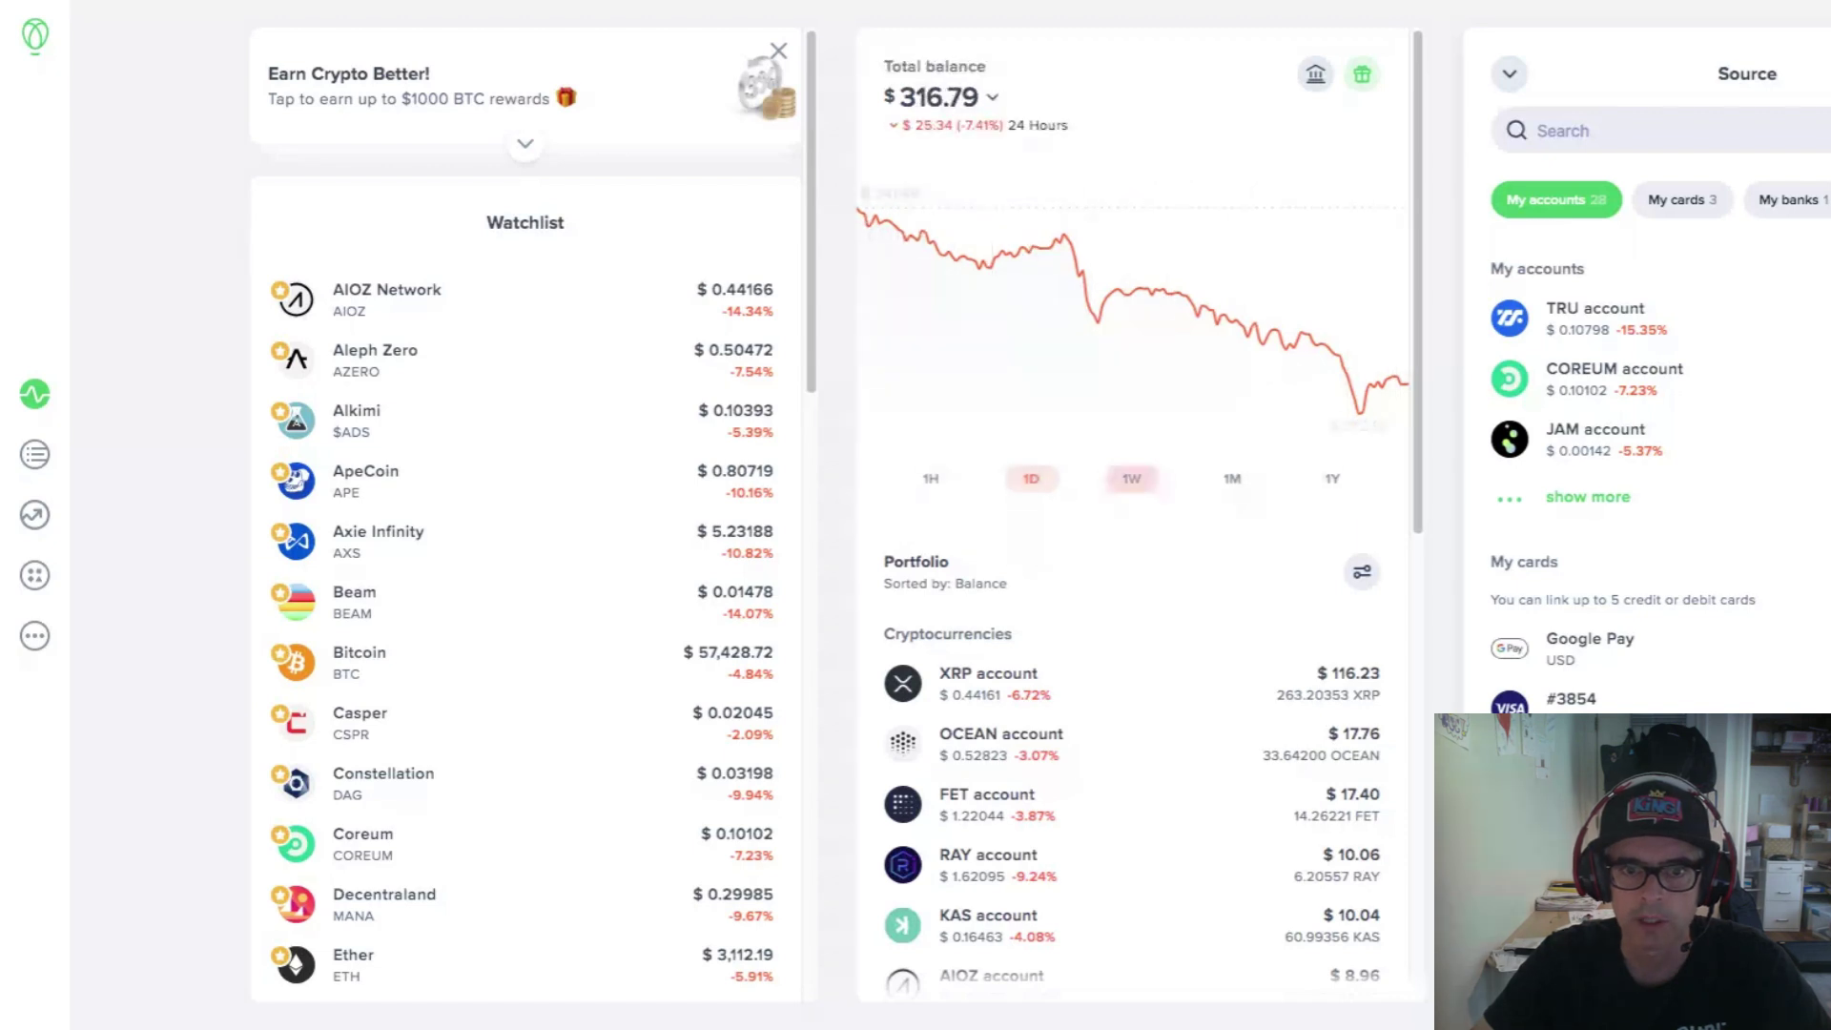
{"action": "left_click", "coordinate": [1131, 478]}
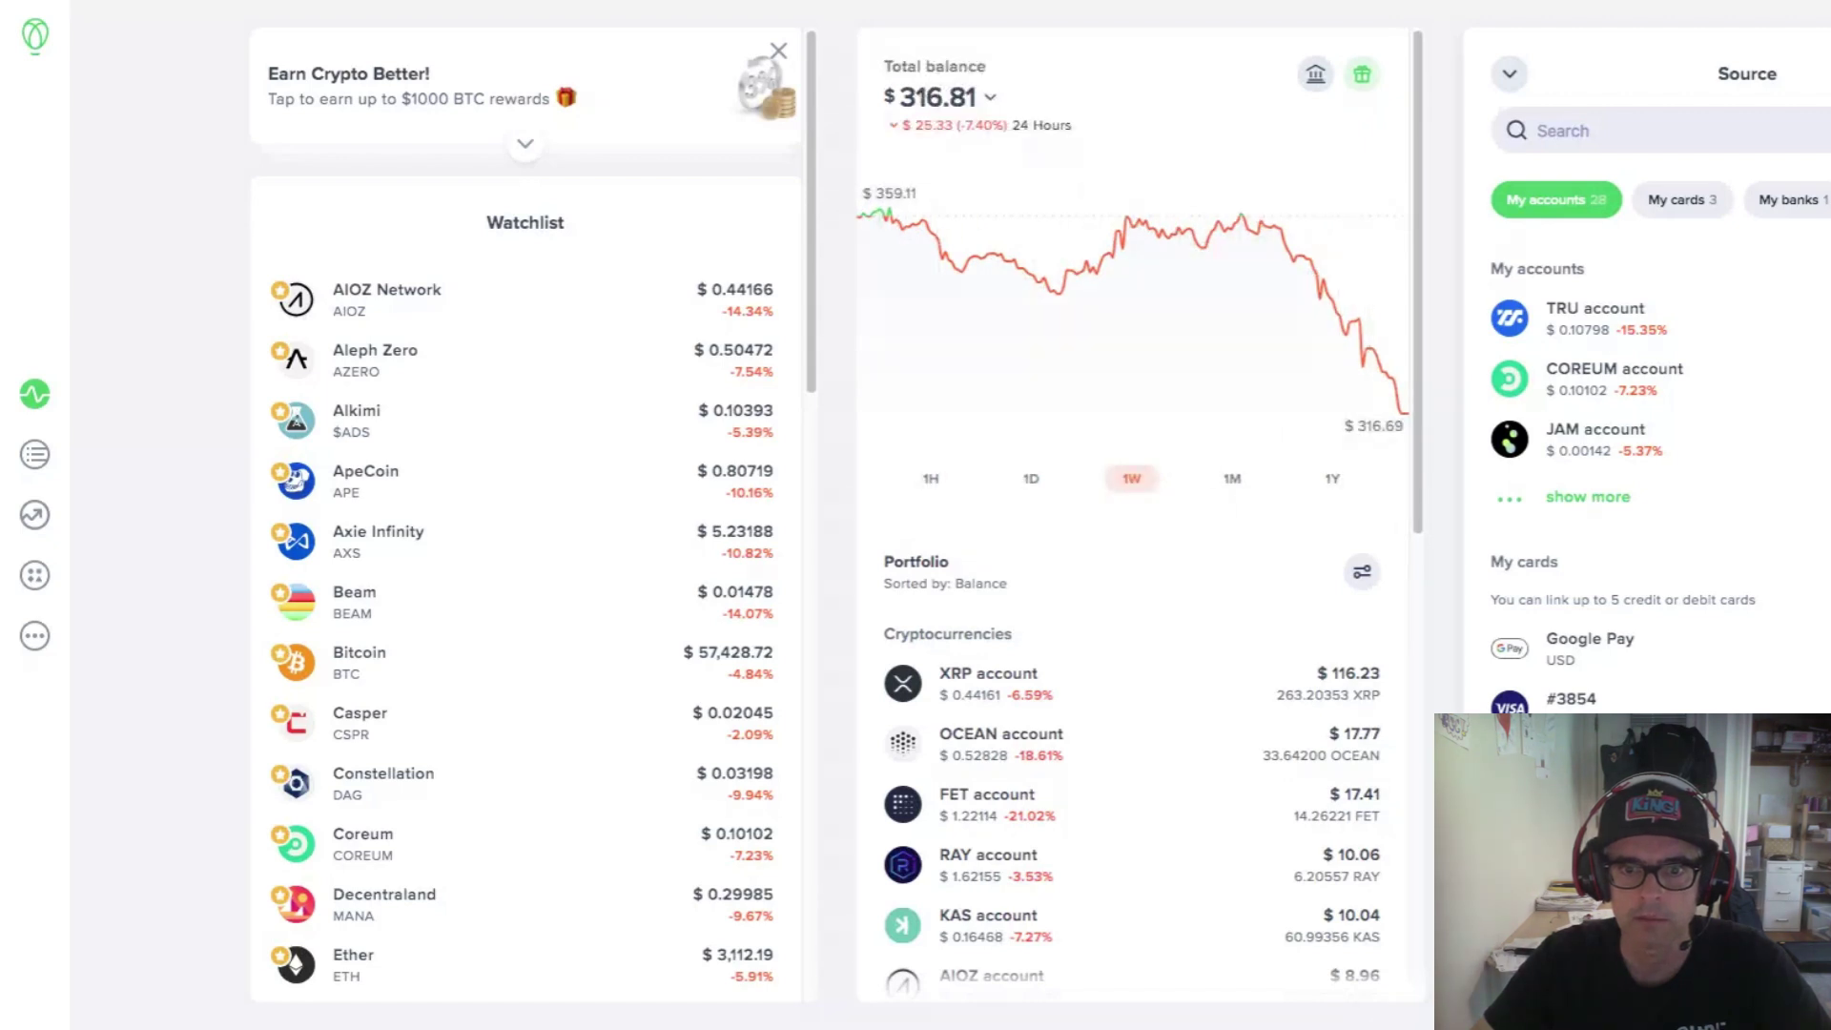
{"action": "left_click", "coordinate": [1231, 478]}
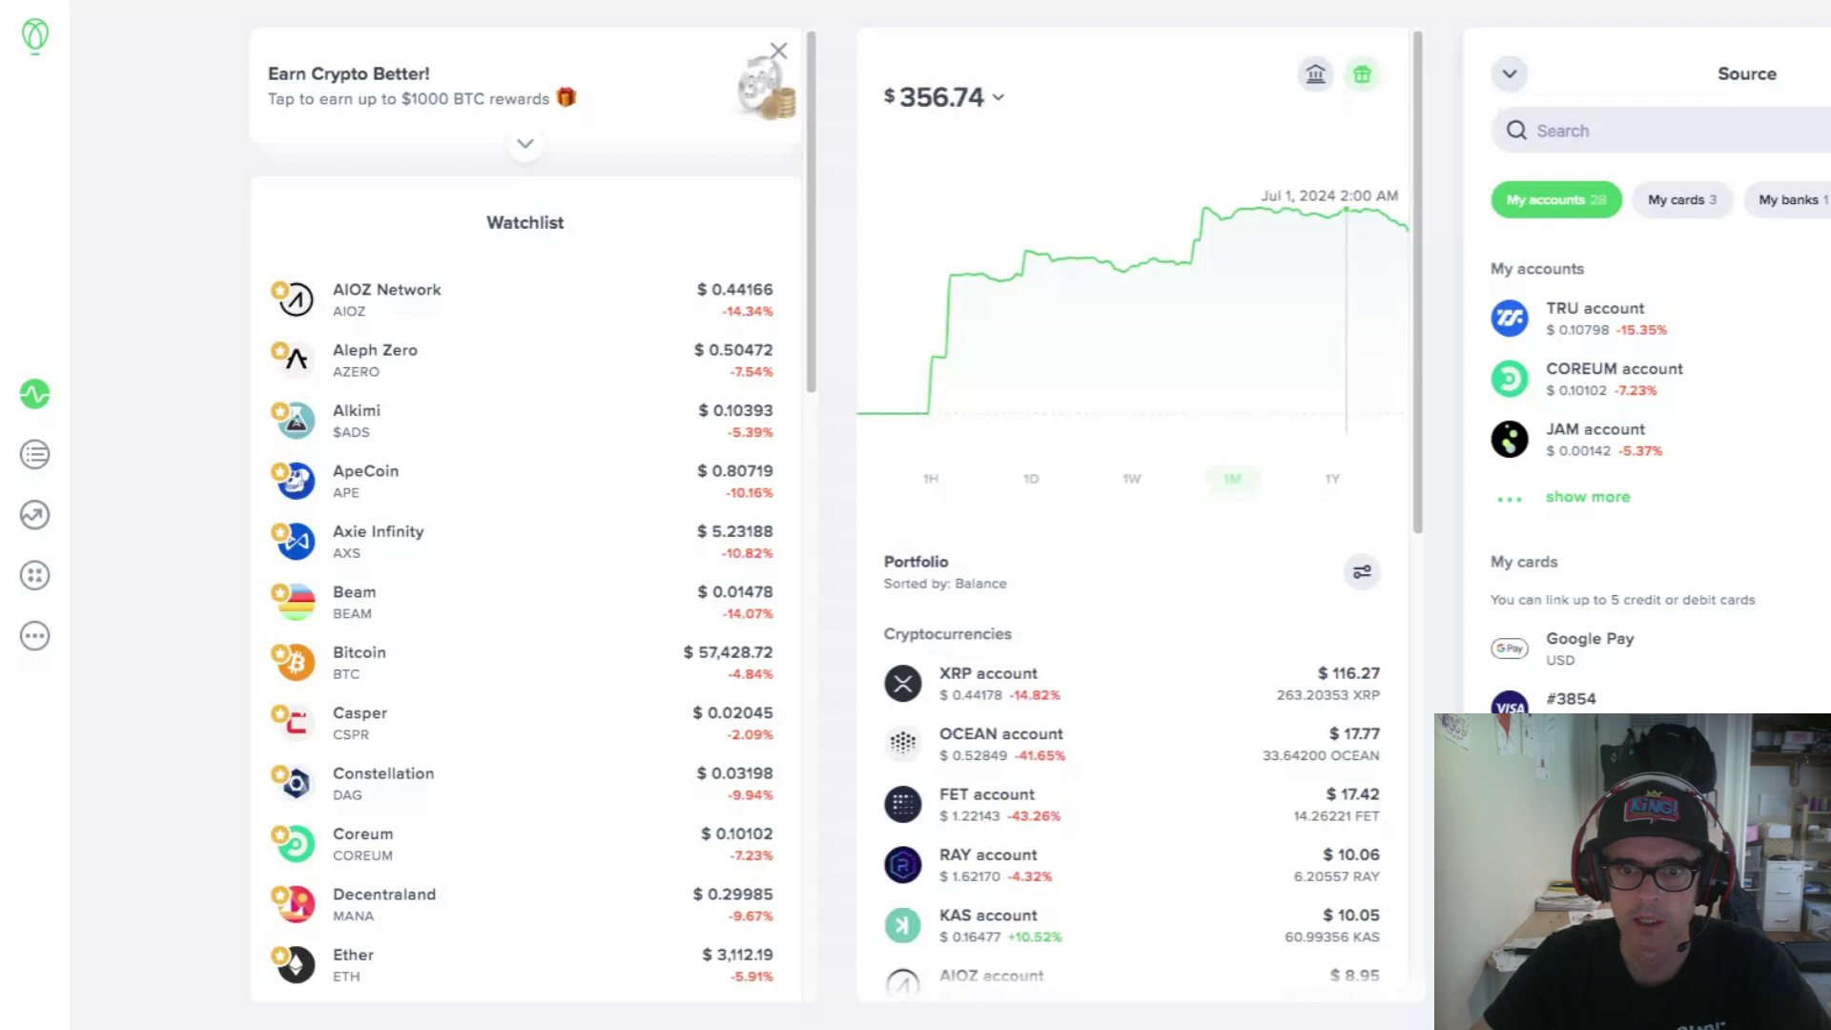
{"action": "left_click", "coordinate": [1332, 478]}
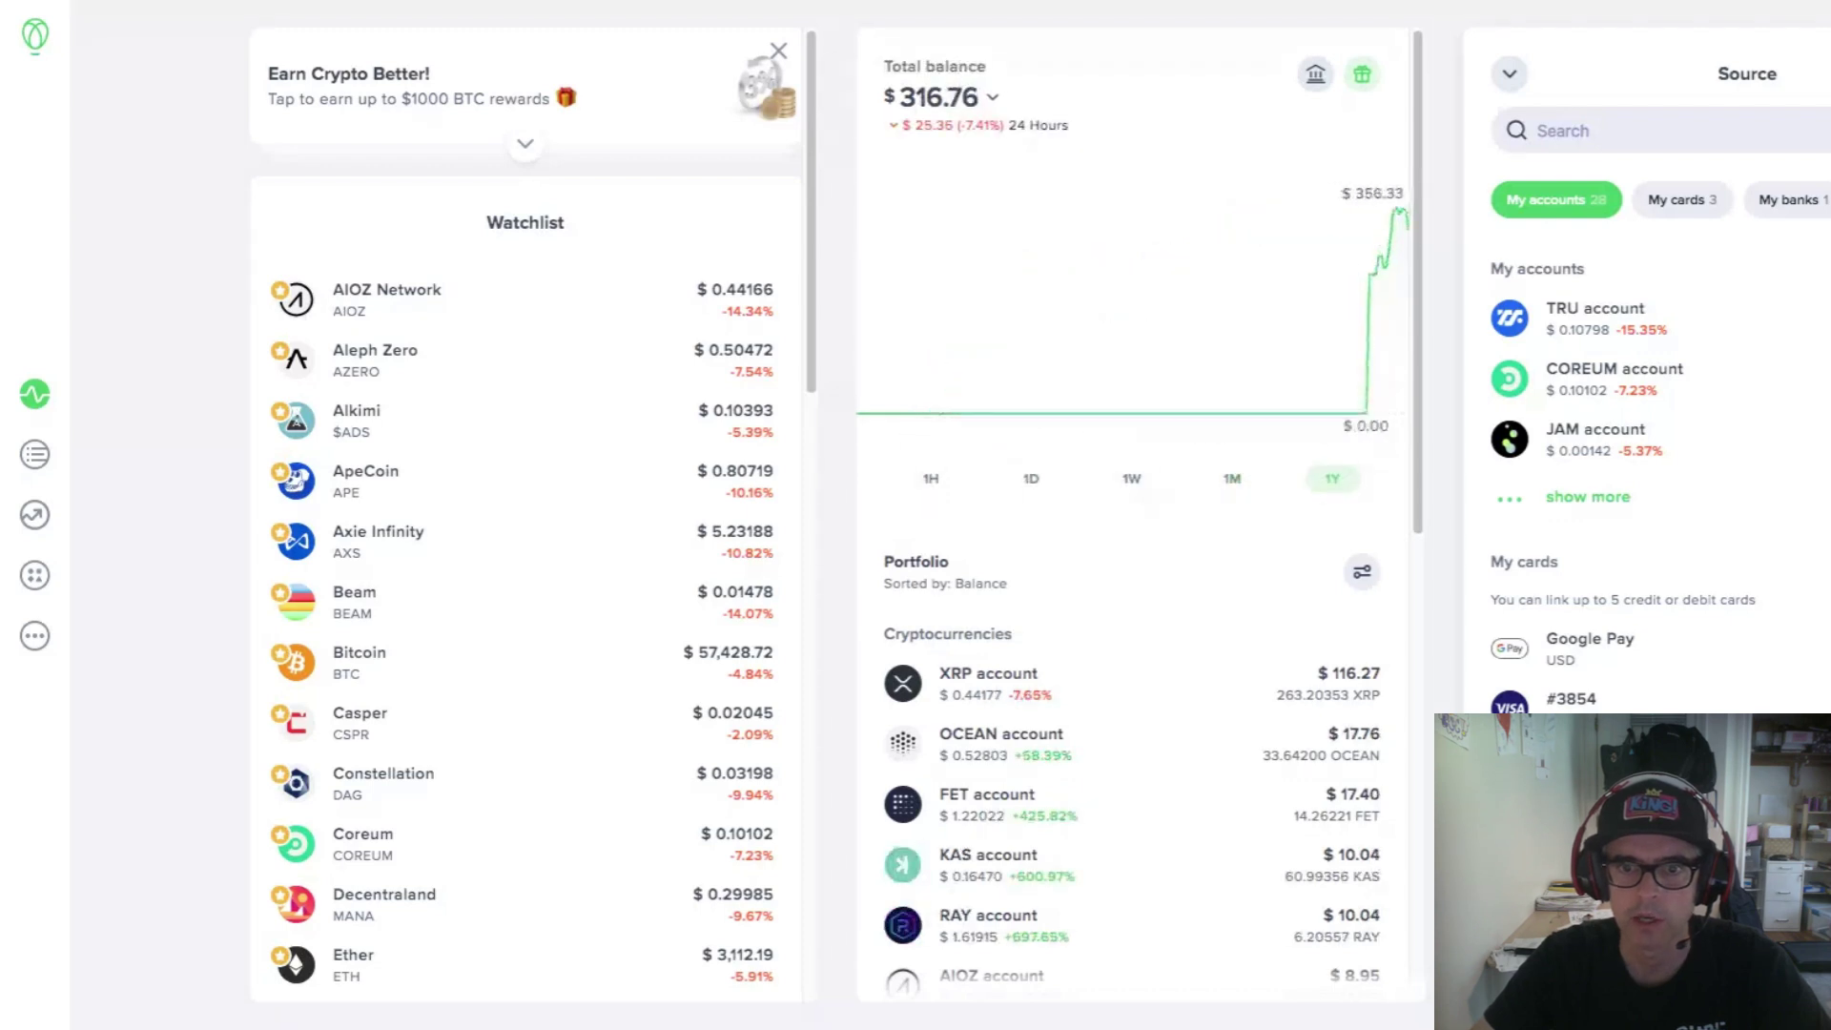
{"action": "left_click", "coordinate": [1131, 478]}
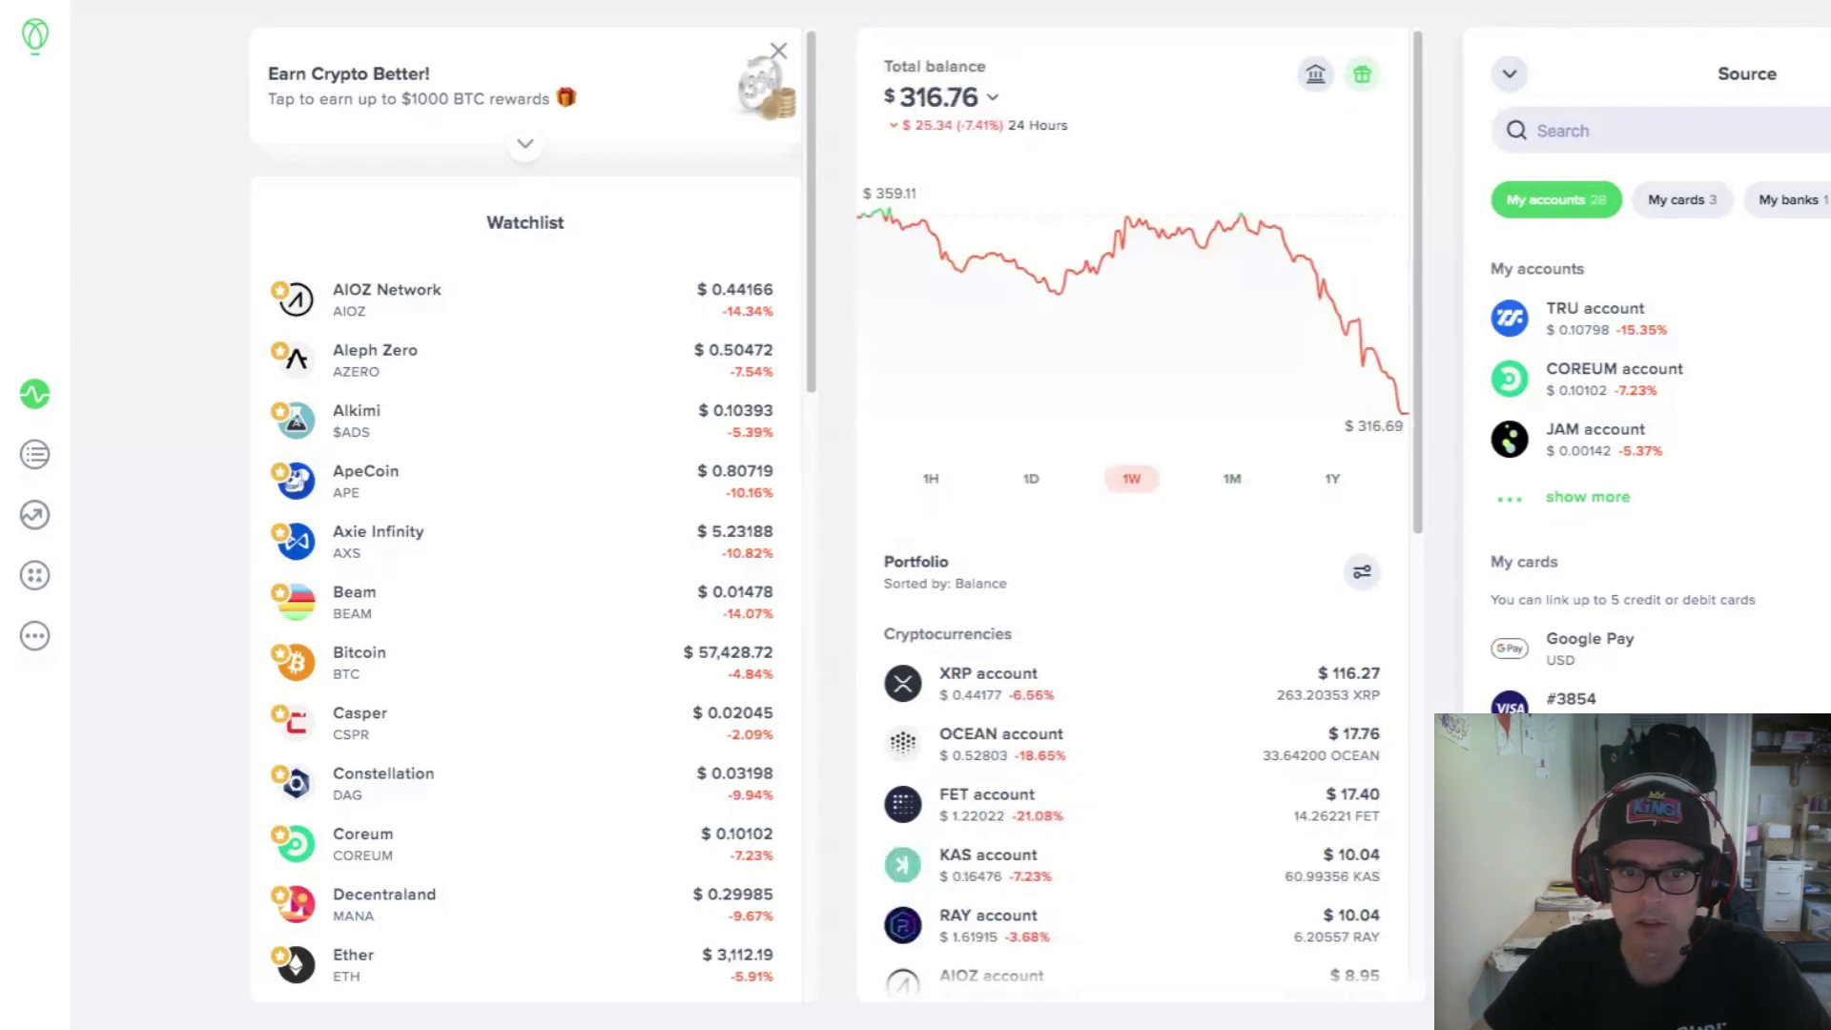
{"action": "scroll", "coordinate": [1131, 515], "scroll_direction": "down", "scroll_amount": 1}
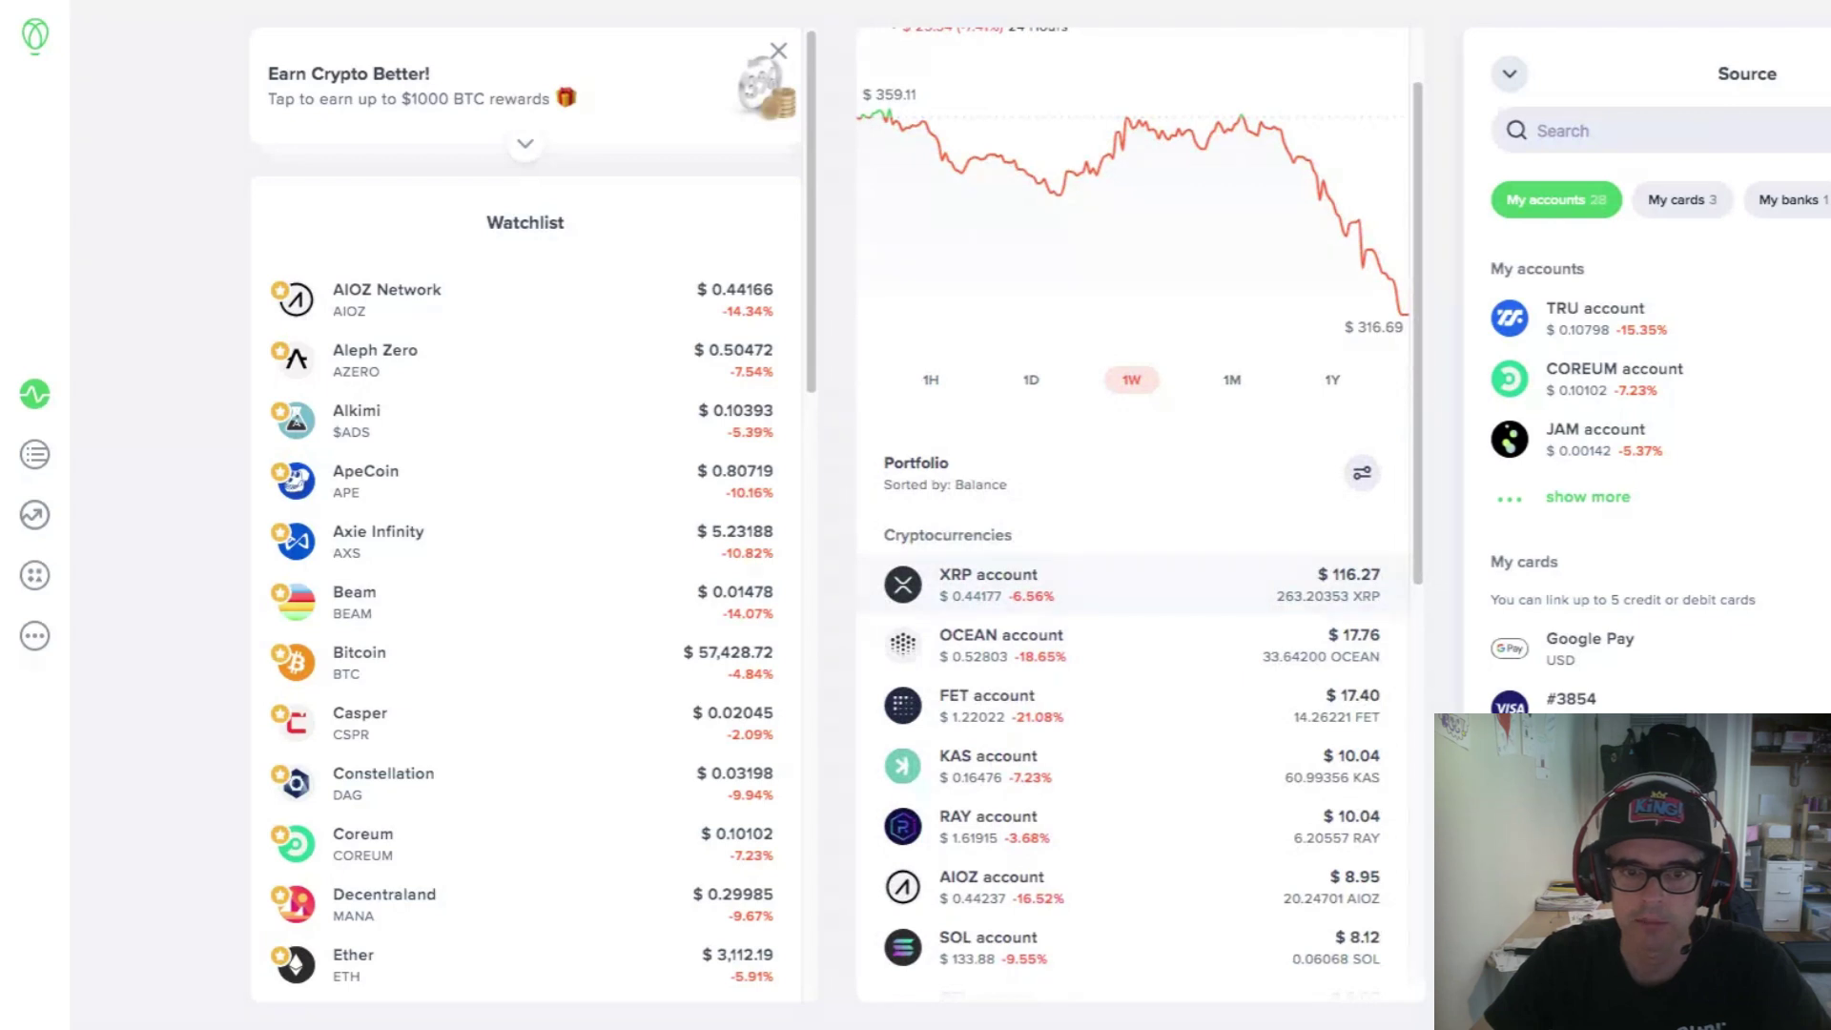
{"action": "left_click", "coordinate": [1049, 584]}
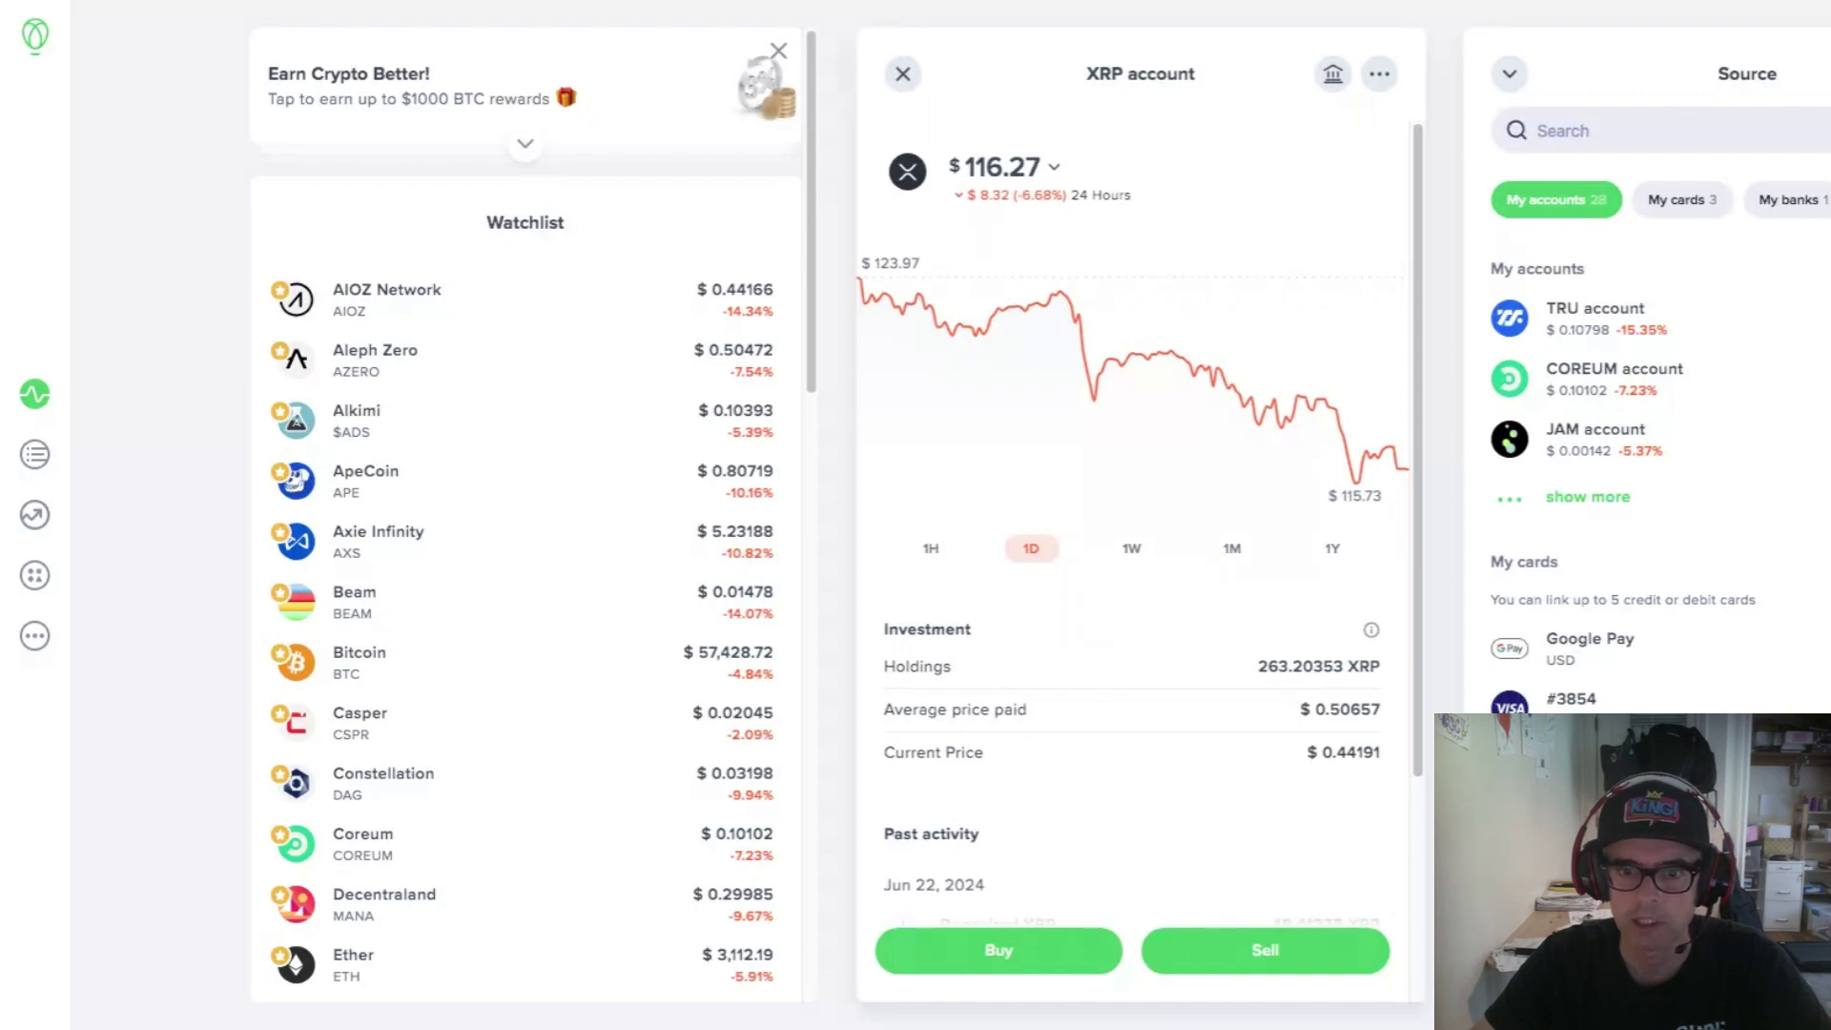
{"action": "scroll", "coordinate": [1133, 524], "scroll_direction": "down", "scroll_amount": 3}
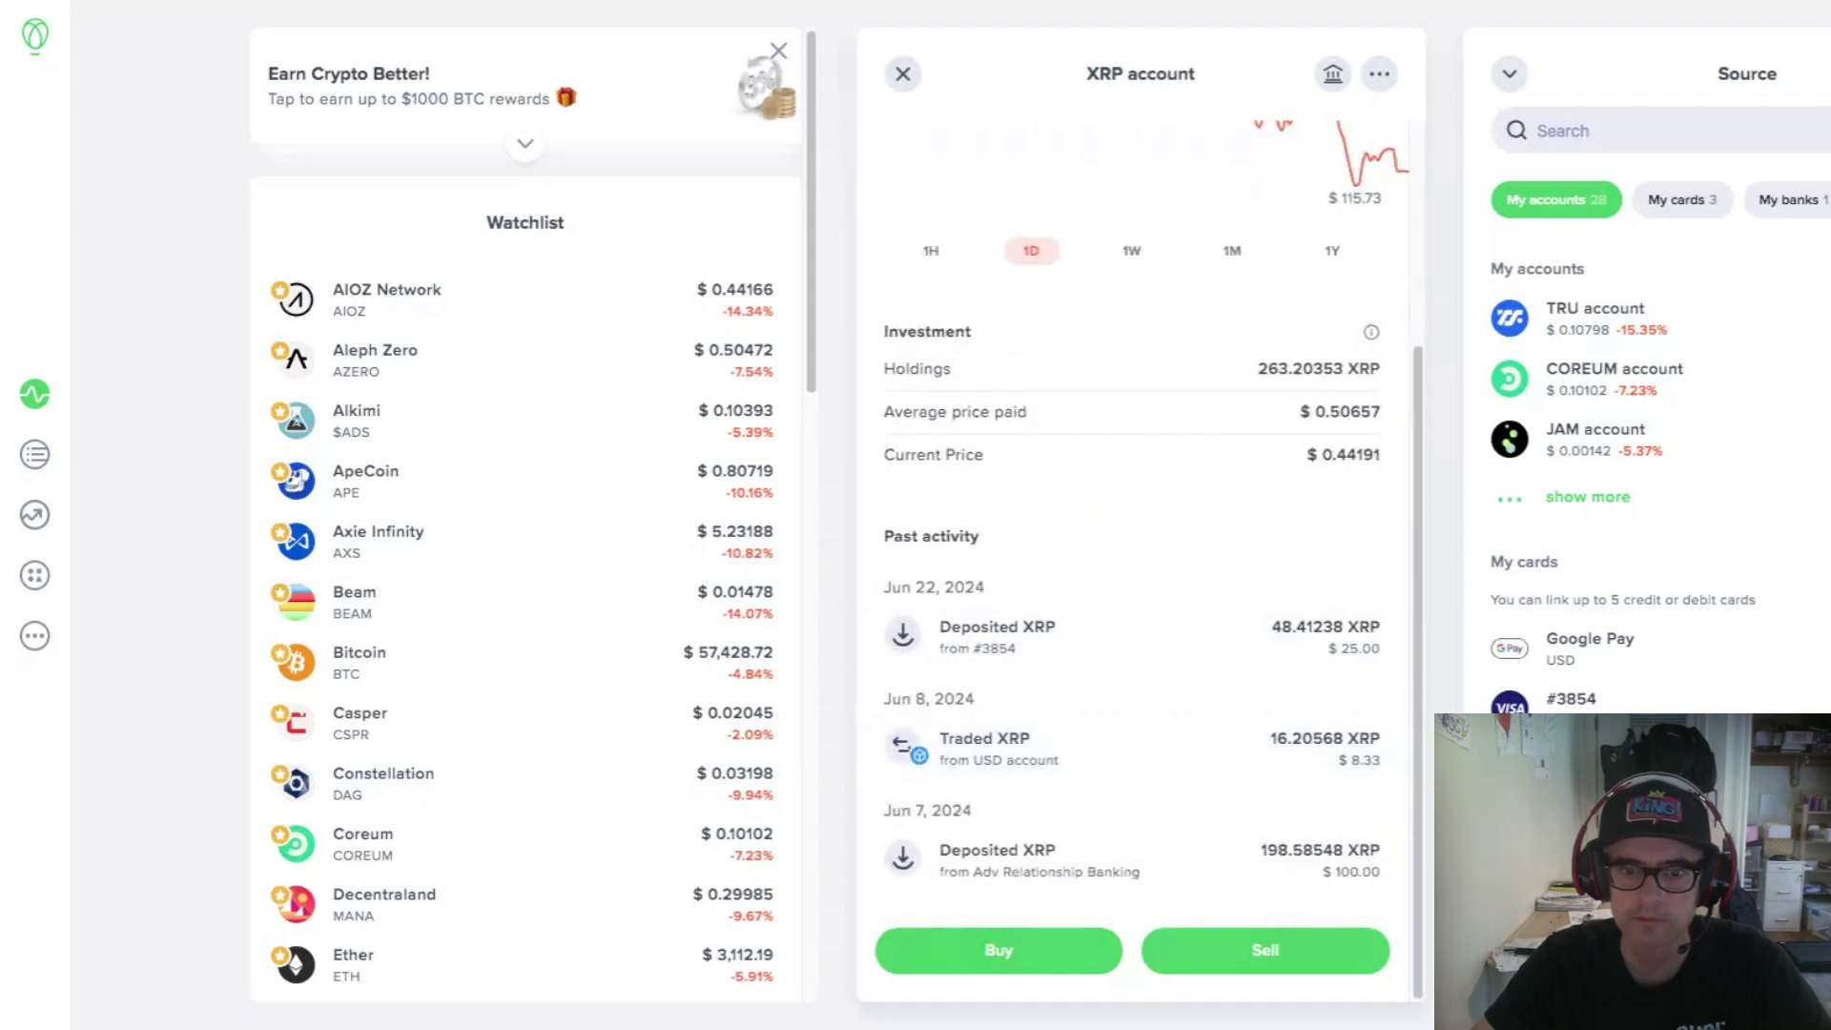
{"action": "scroll", "coordinate": [1133, 525], "scroll_direction": "up", "scroll_amount": 3}
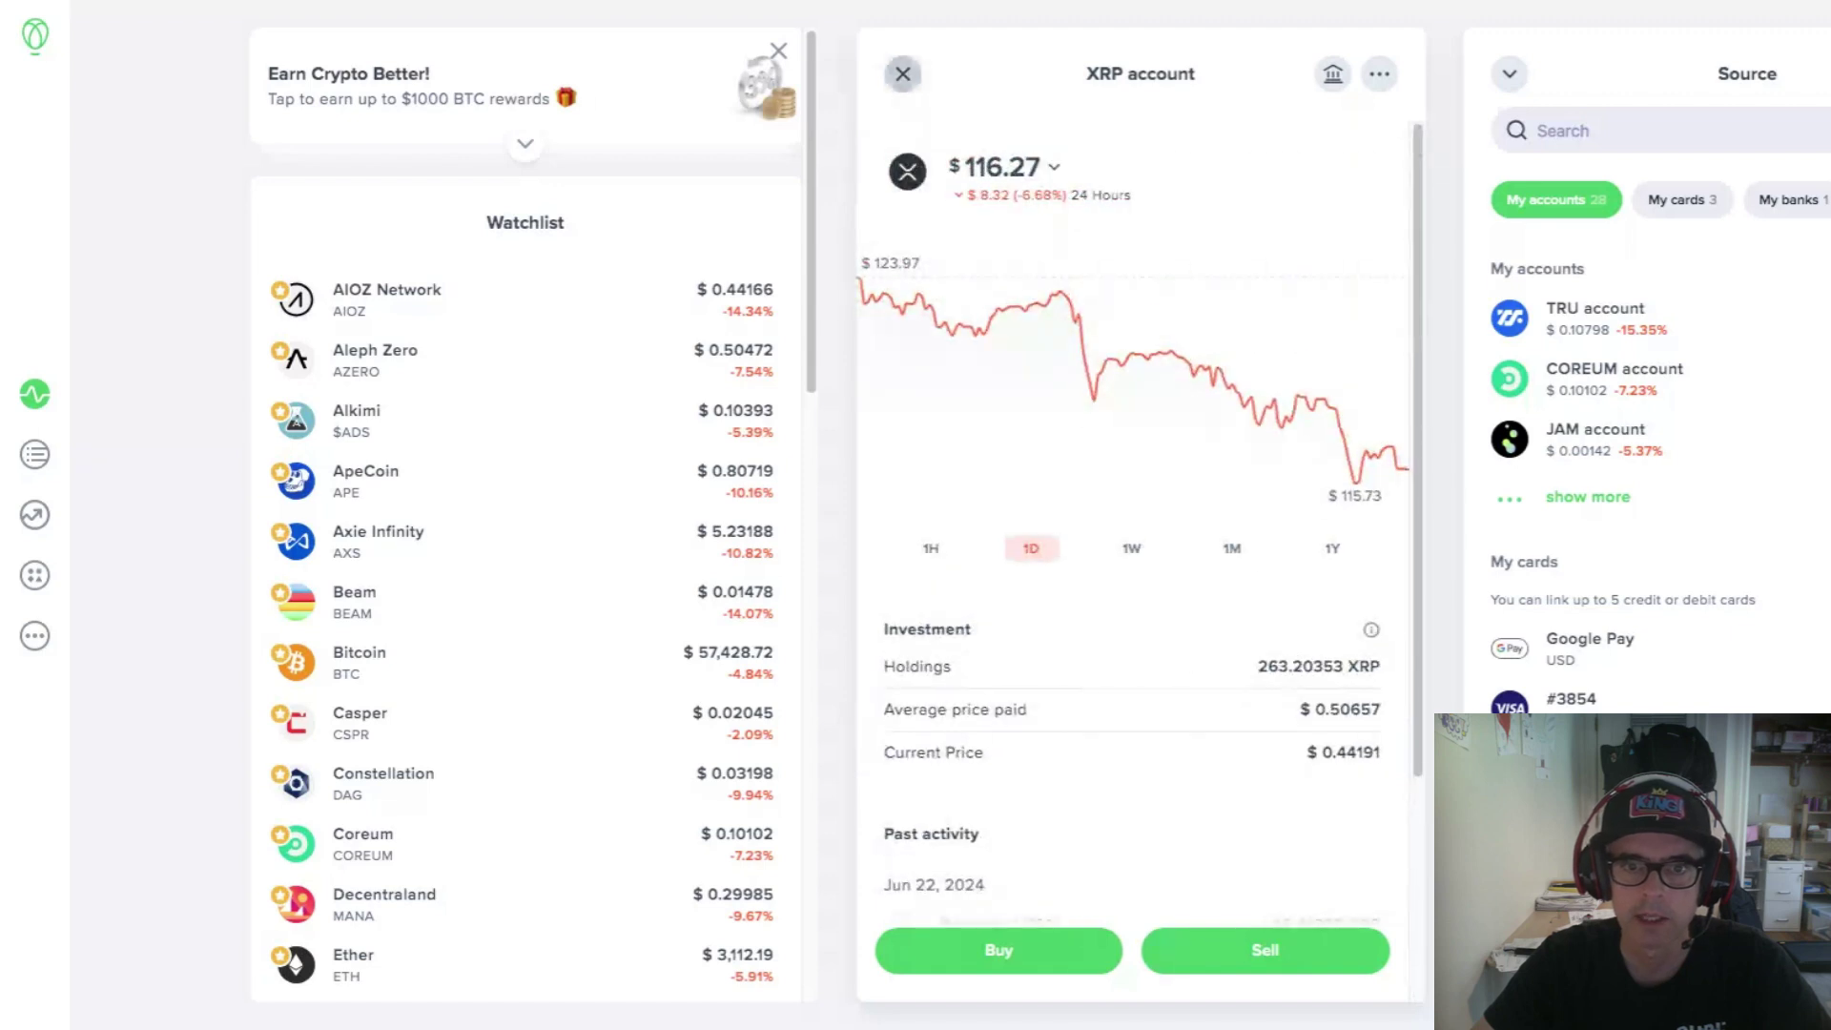
{"action": "left_click", "coordinate": [902, 74]}
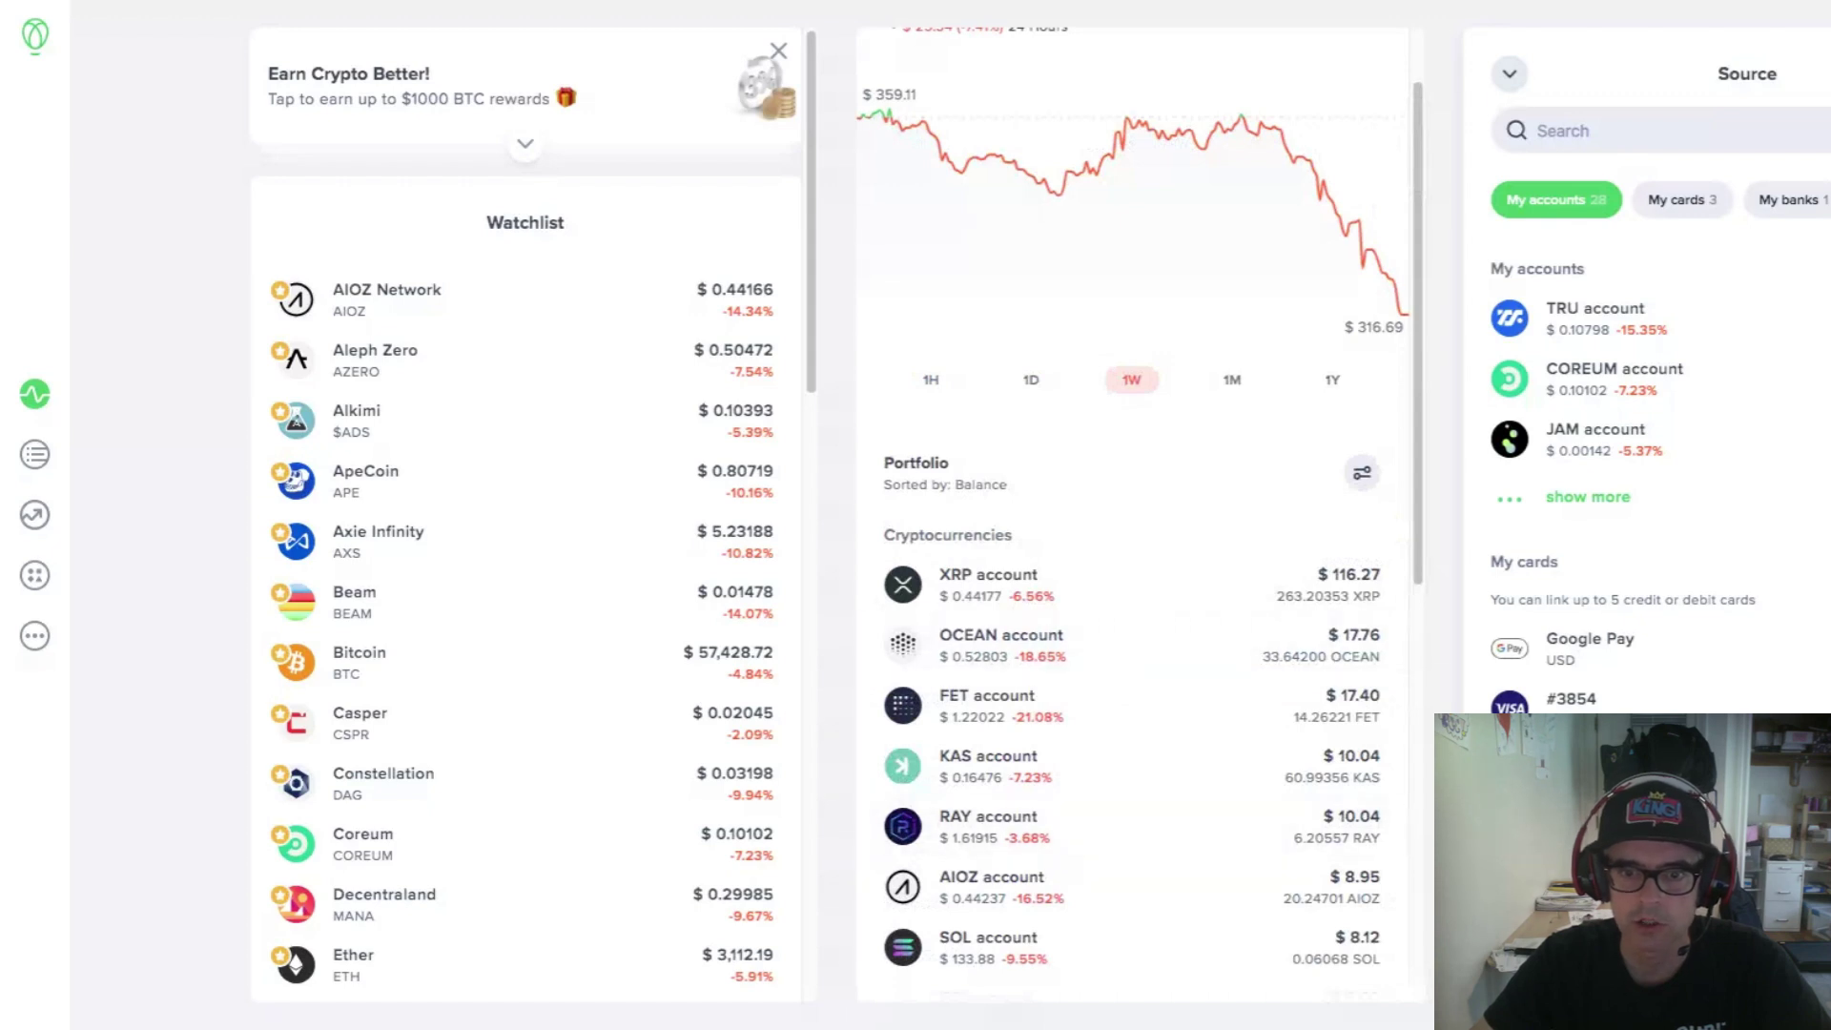
{"action": "left_click", "coordinate": [1363, 472]}
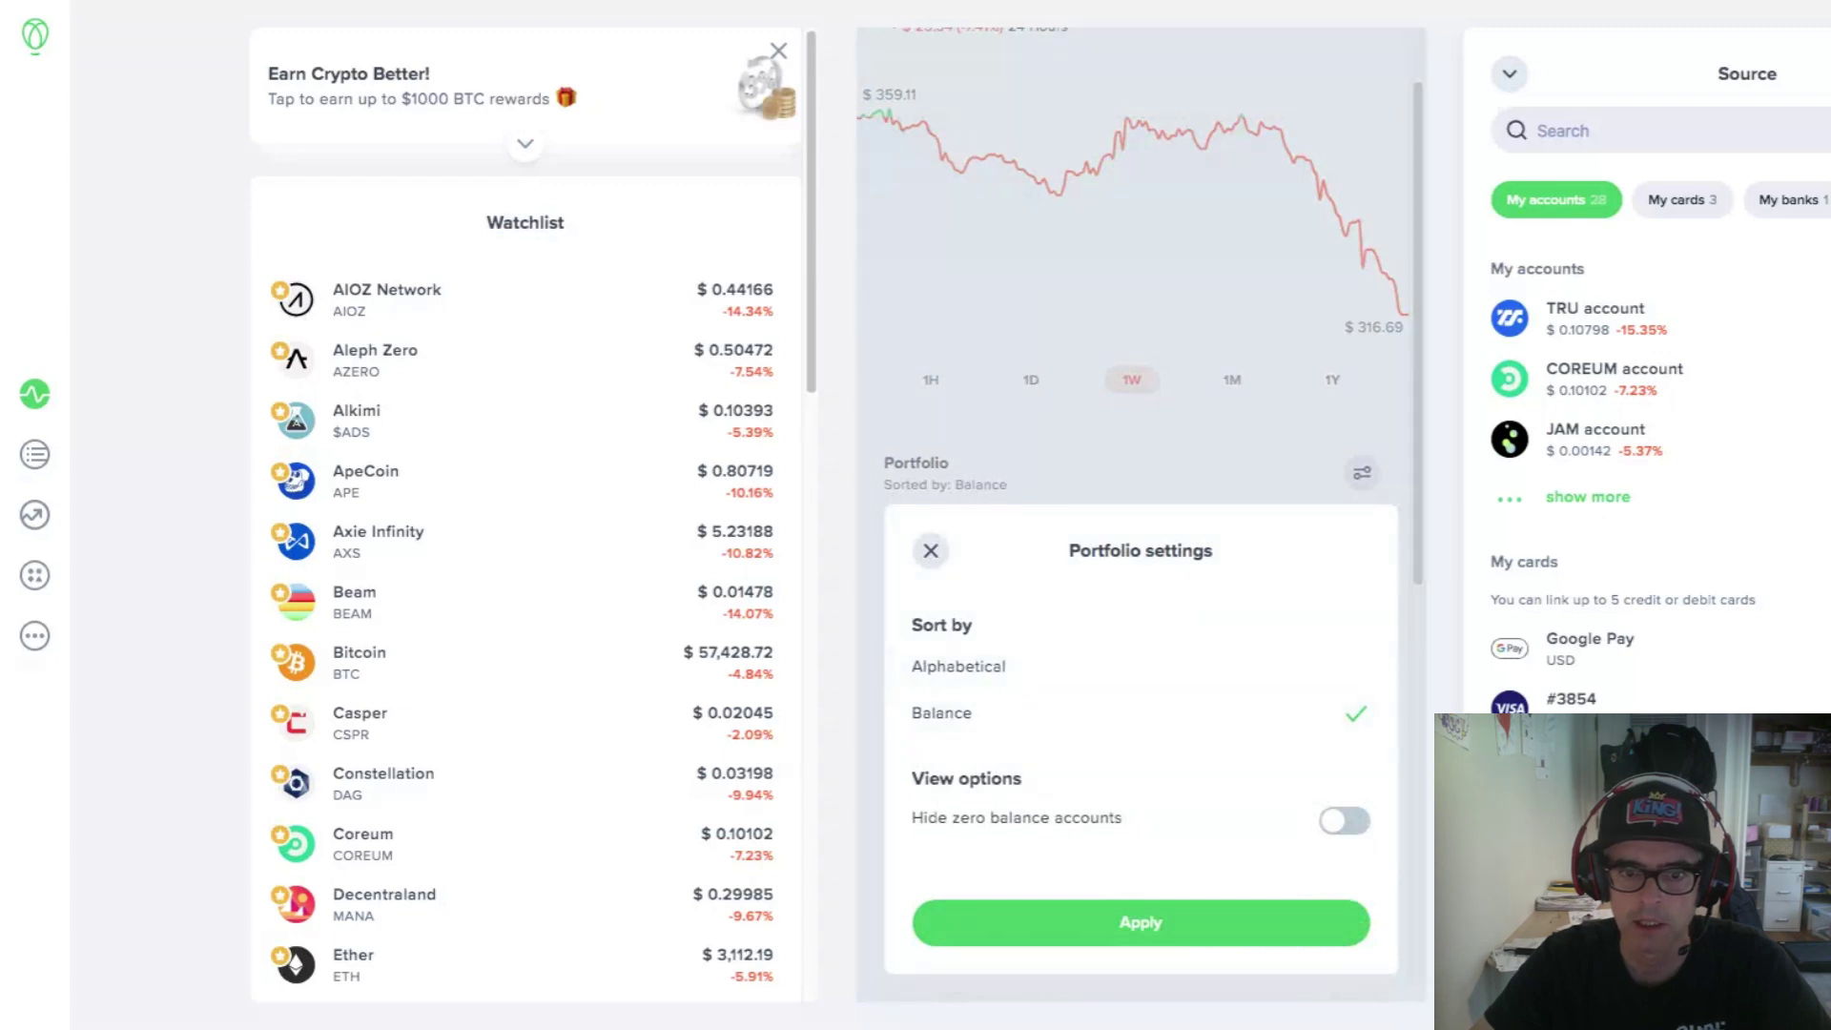
{"action": "left_click", "coordinate": [931, 550]}
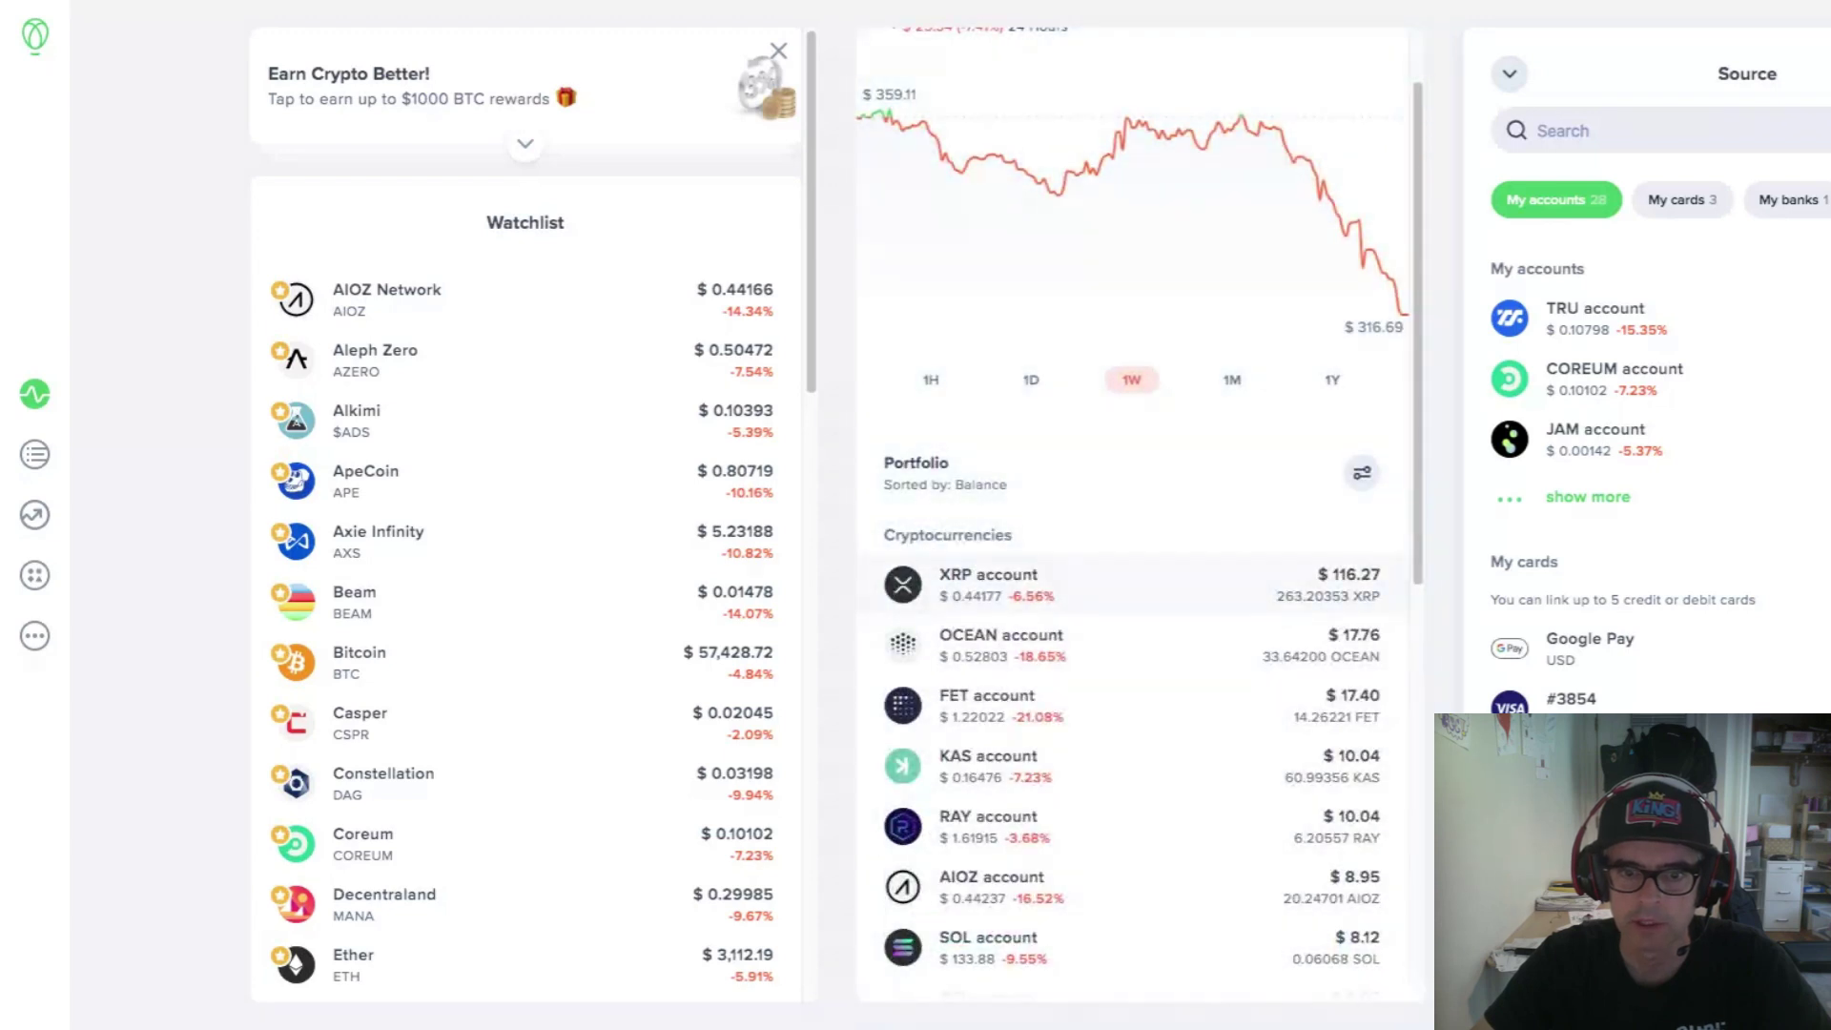
{"action": "left_click", "coordinate": [1362, 472]}
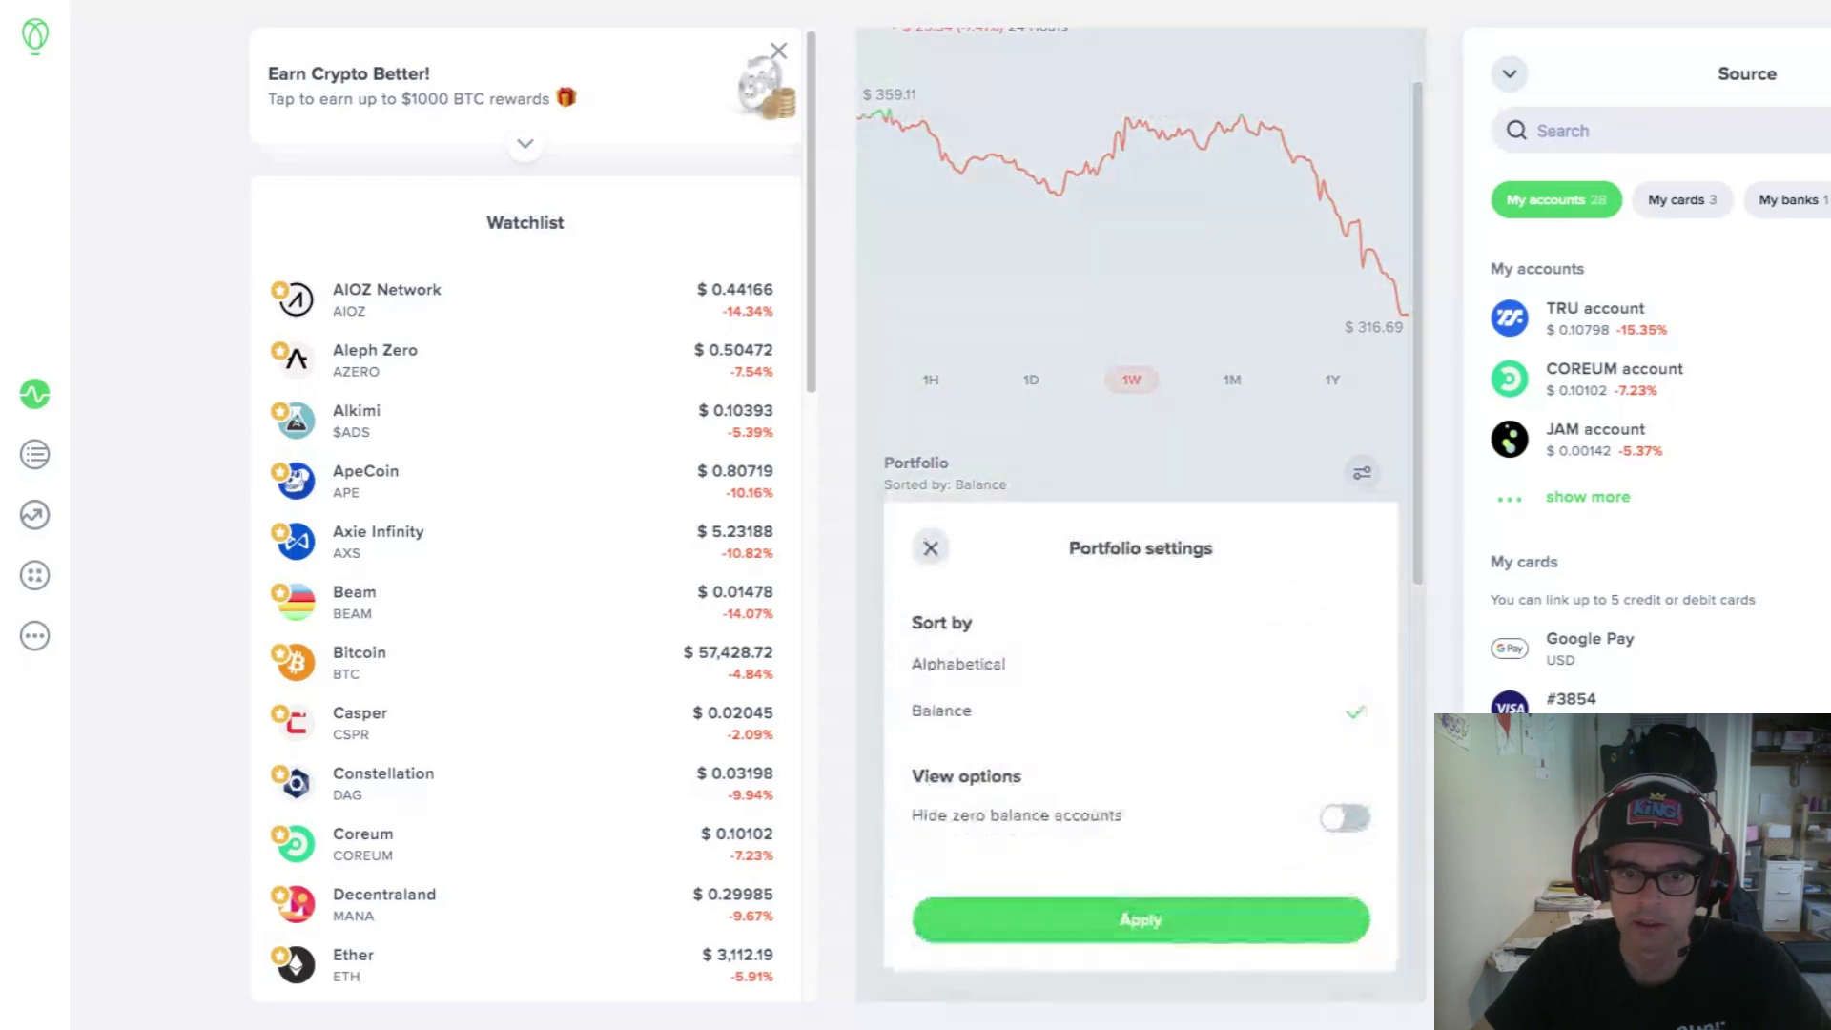
{"action": "left_click", "coordinate": [931, 550]}
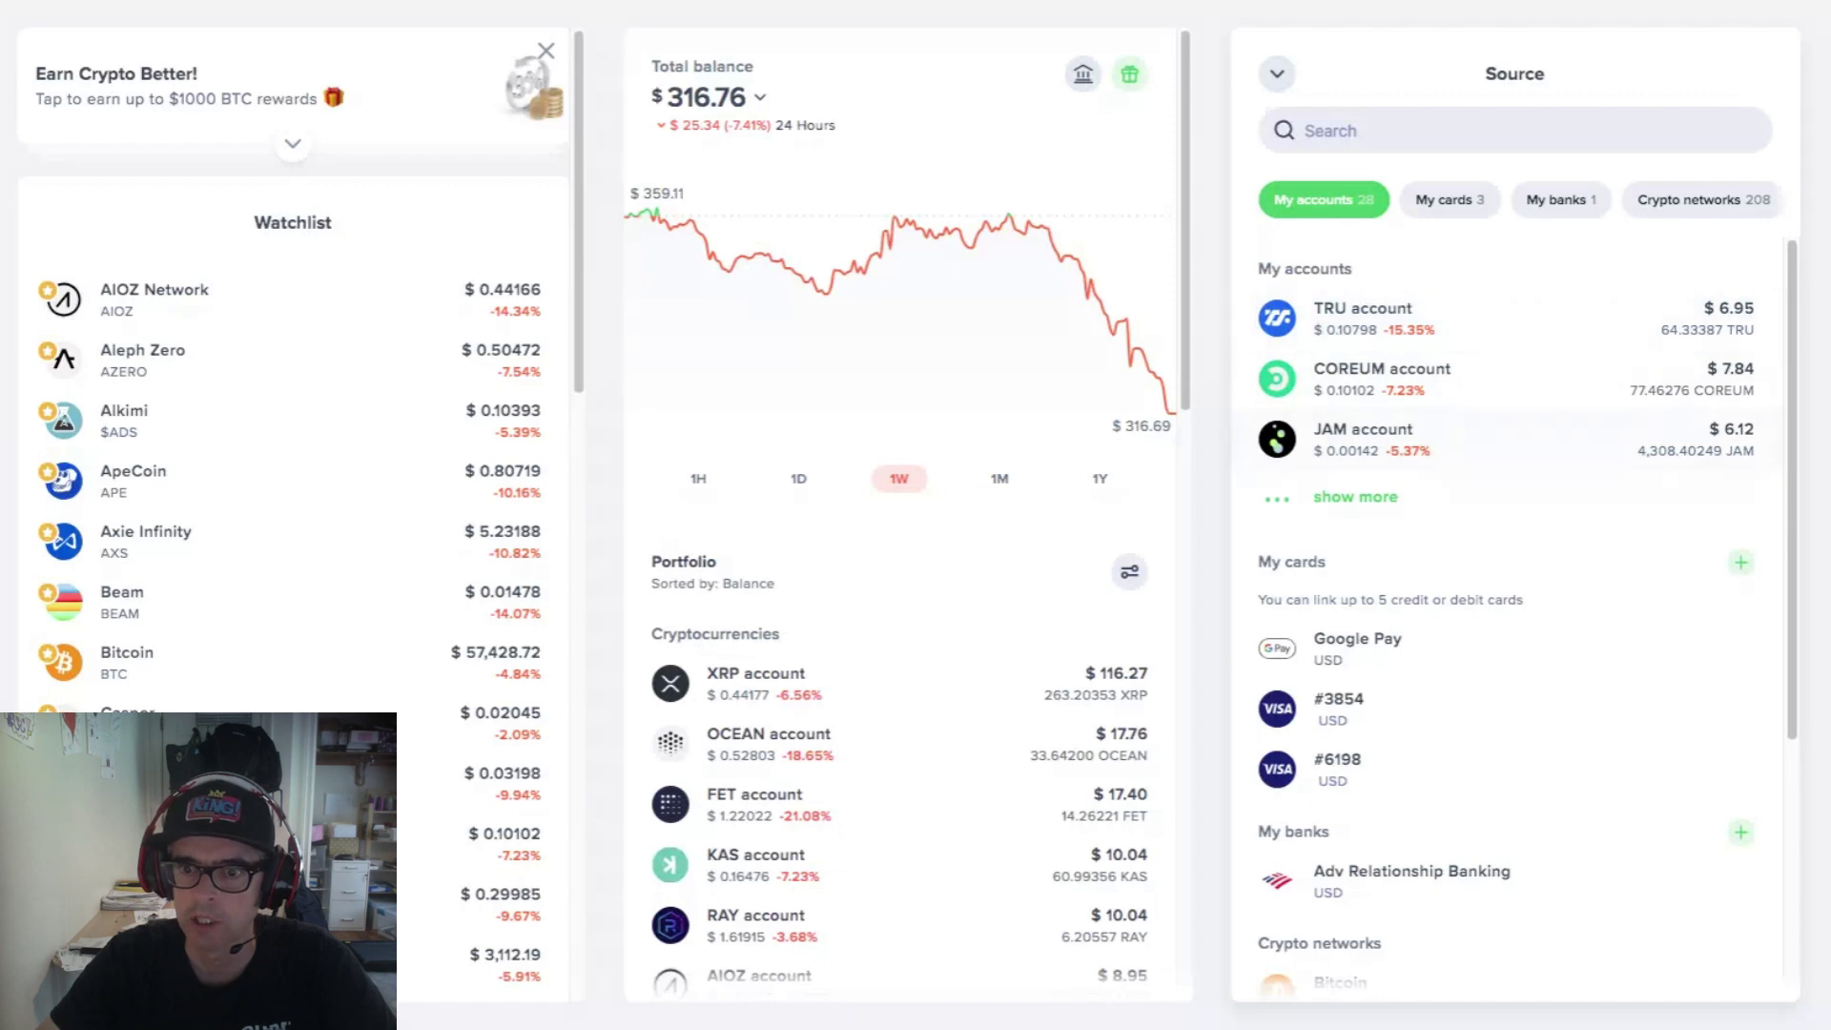
{"action": "scroll", "coordinate": [1528, 615], "scroll_direction": "down", "scroll_amount": 1}
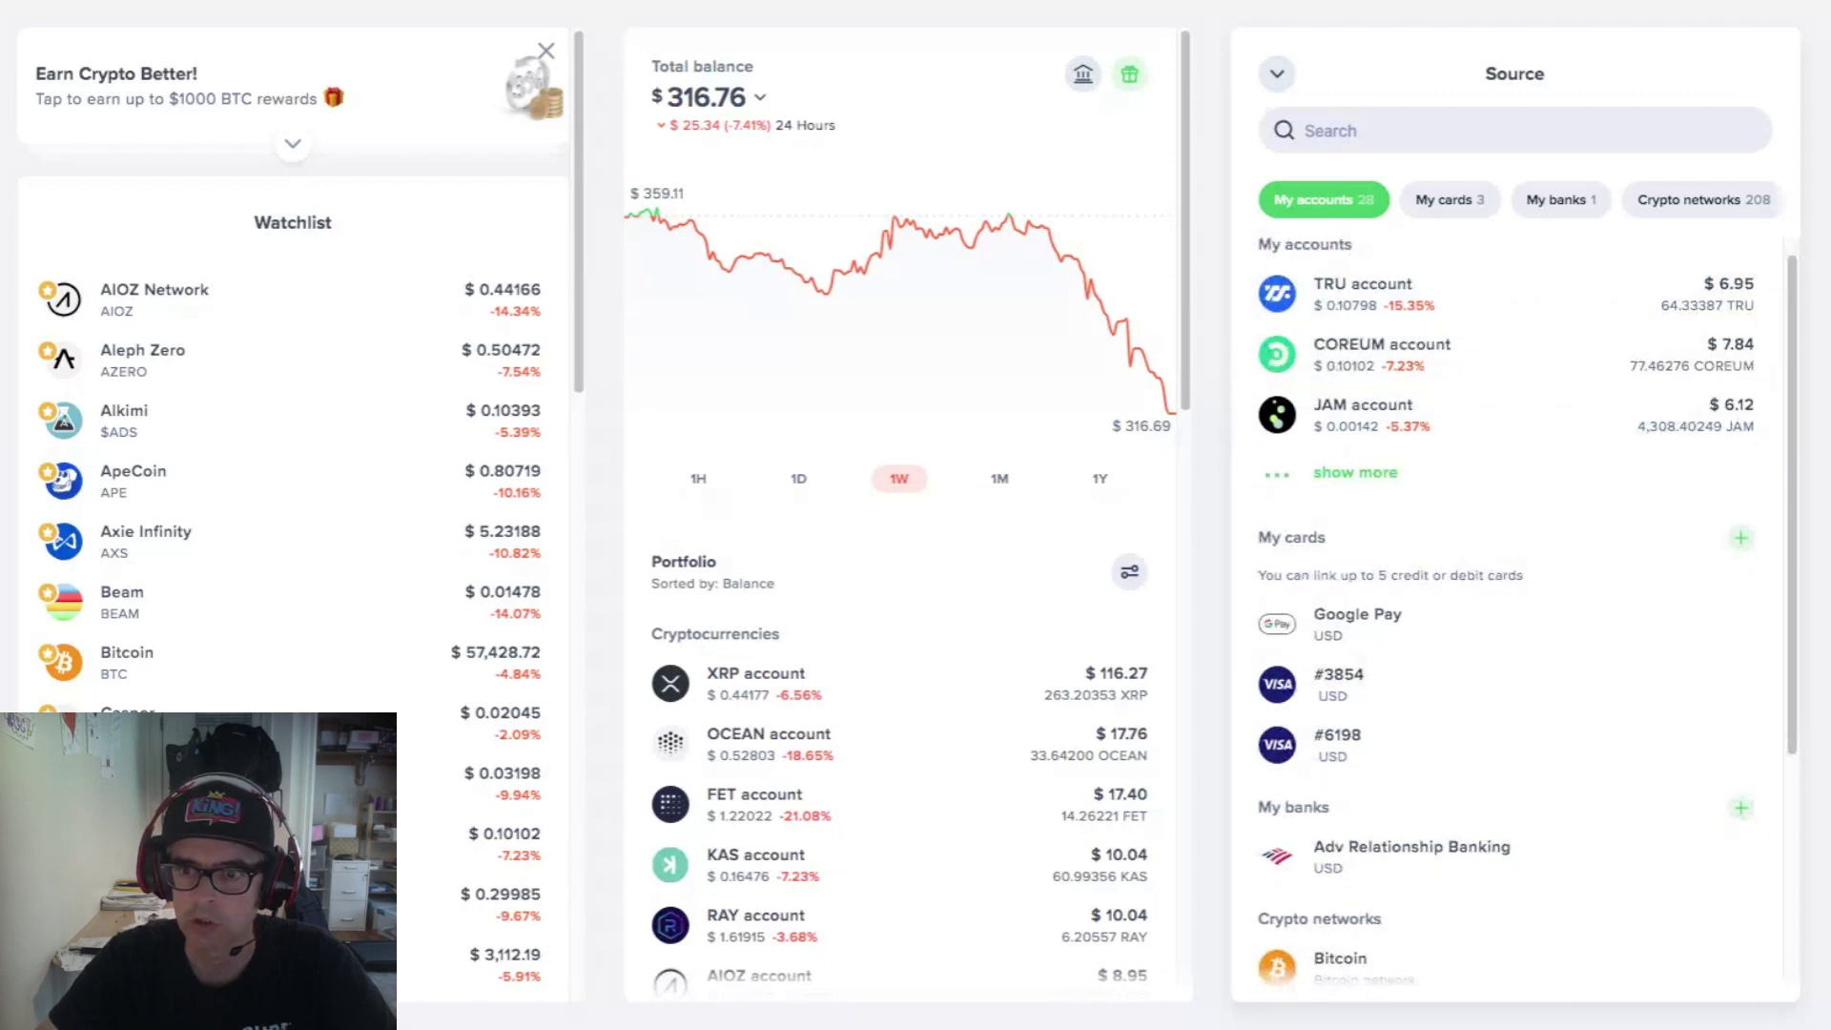
{"action": "scroll", "coordinate": [1528, 615], "scroll_direction": "down", "scroll_amount": 1}
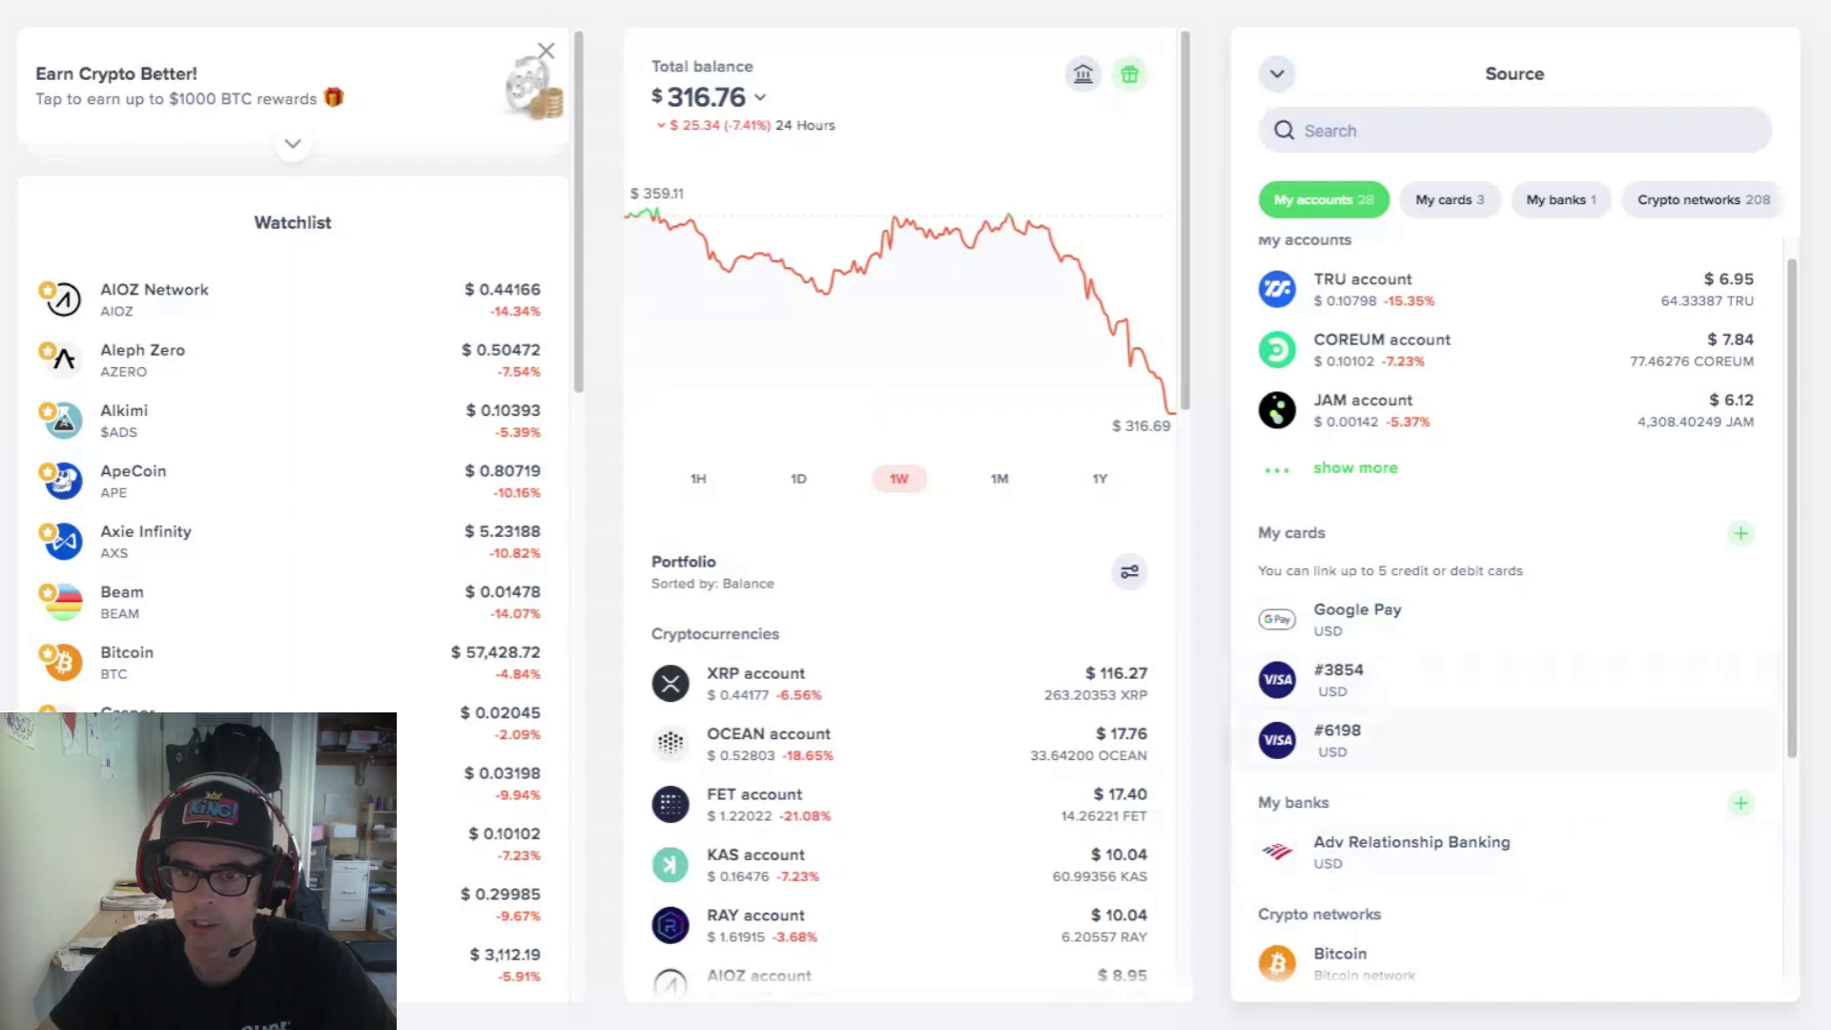
{"action": "scroll", "coordinate": [1526, 691], "scroll_direction": "down", "scroll_amount": 4}
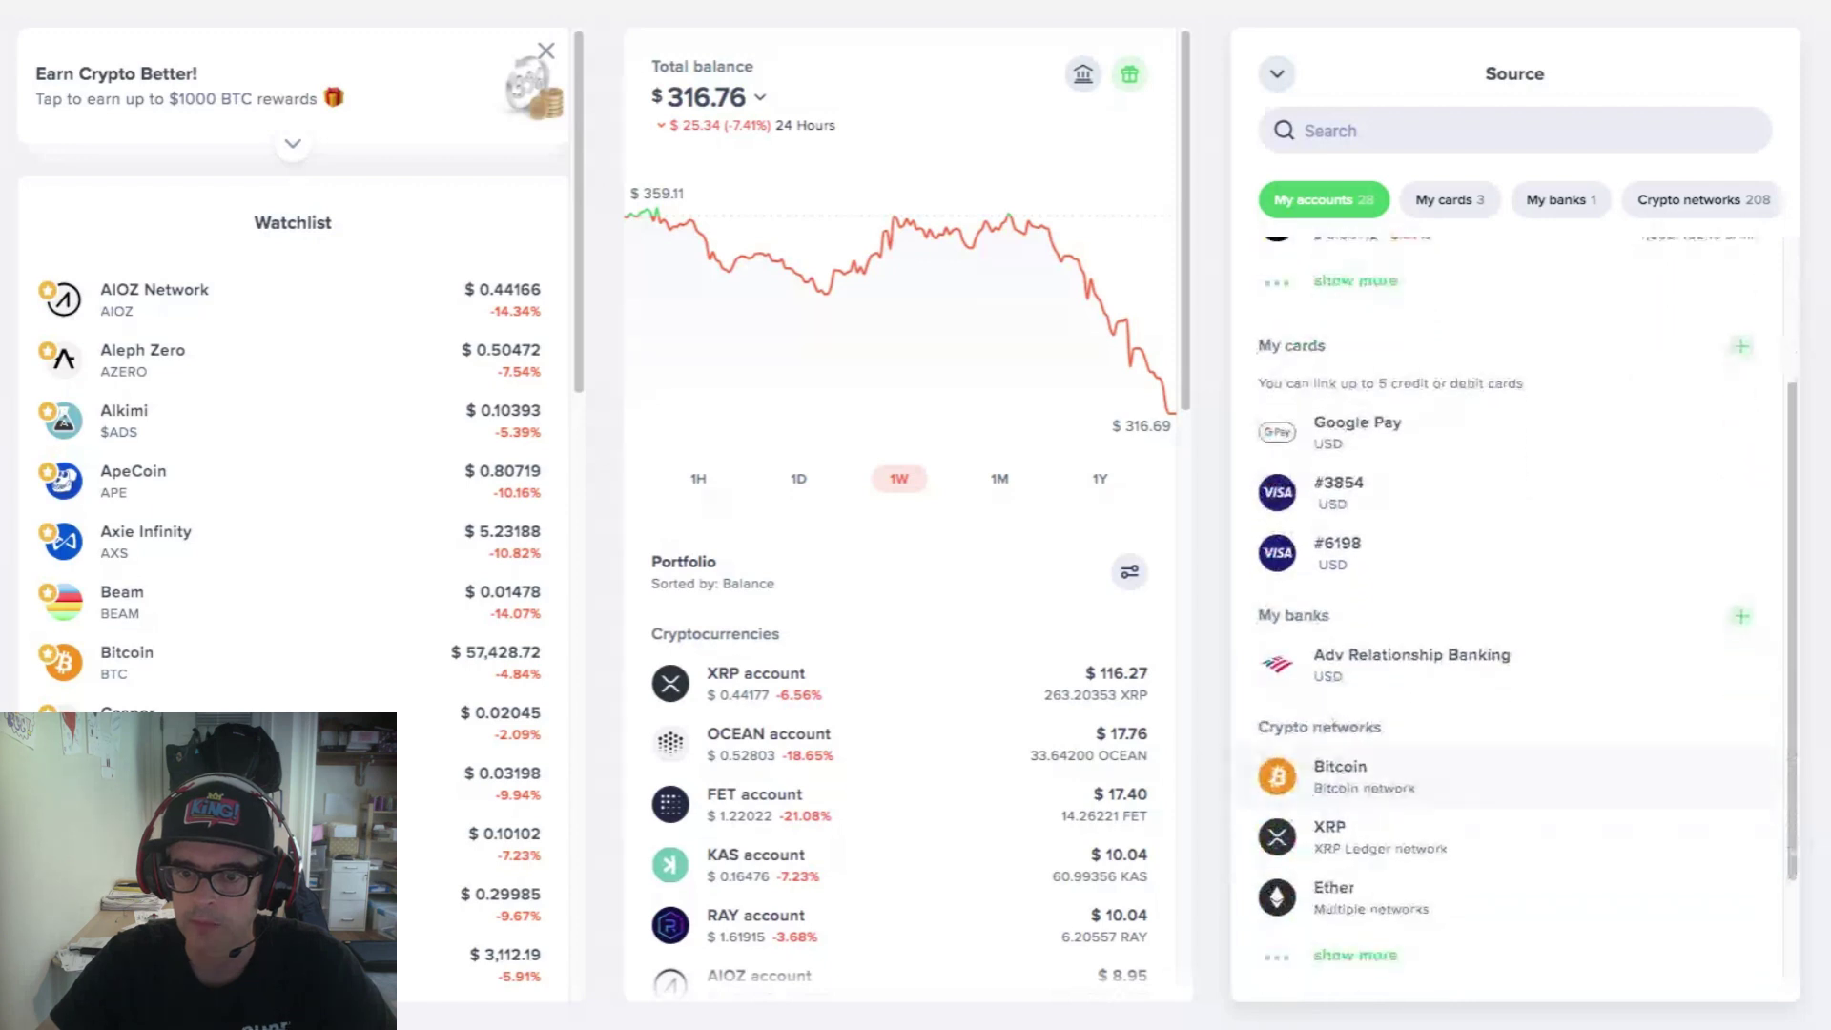
{"action": "scroll", "coordinate": [1526, 692], "scroll_direction": "down", "scroll_amount": 1}
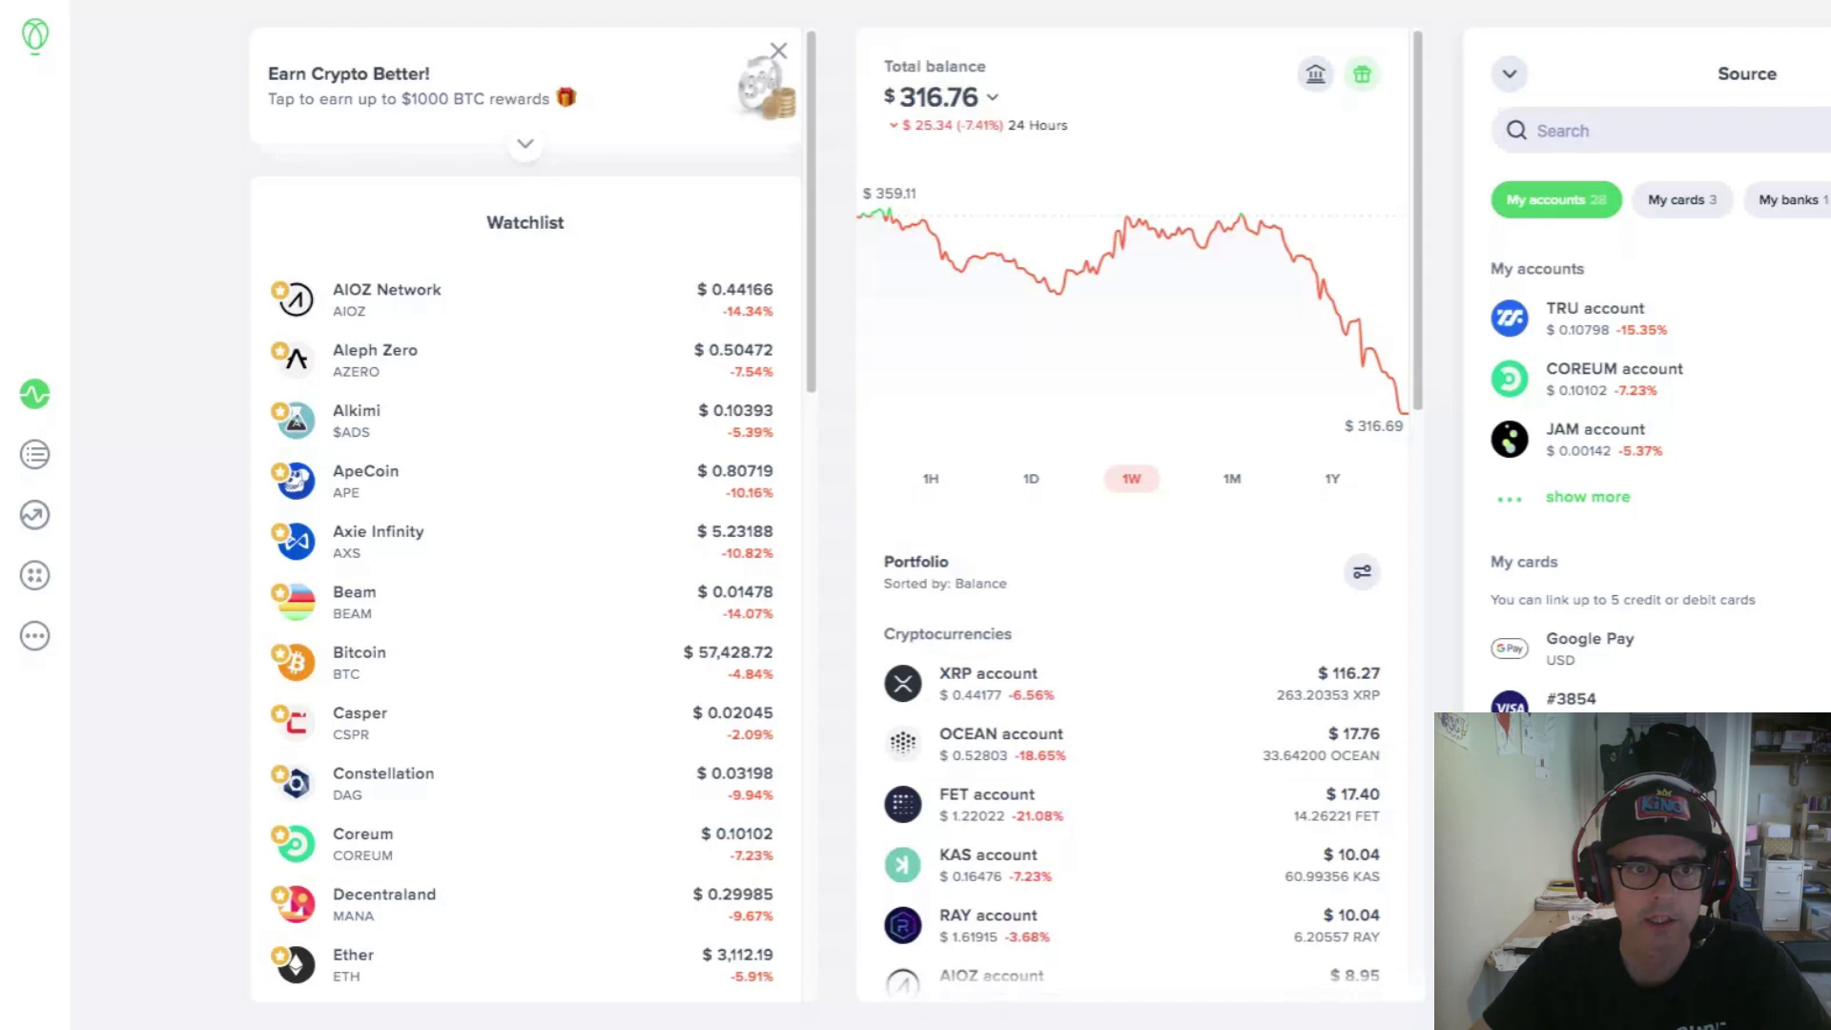
Expand the promotional notification stack under 'Earn Crypto Better!'.
{"action": "left_click", "coordinate": [525, 143]}
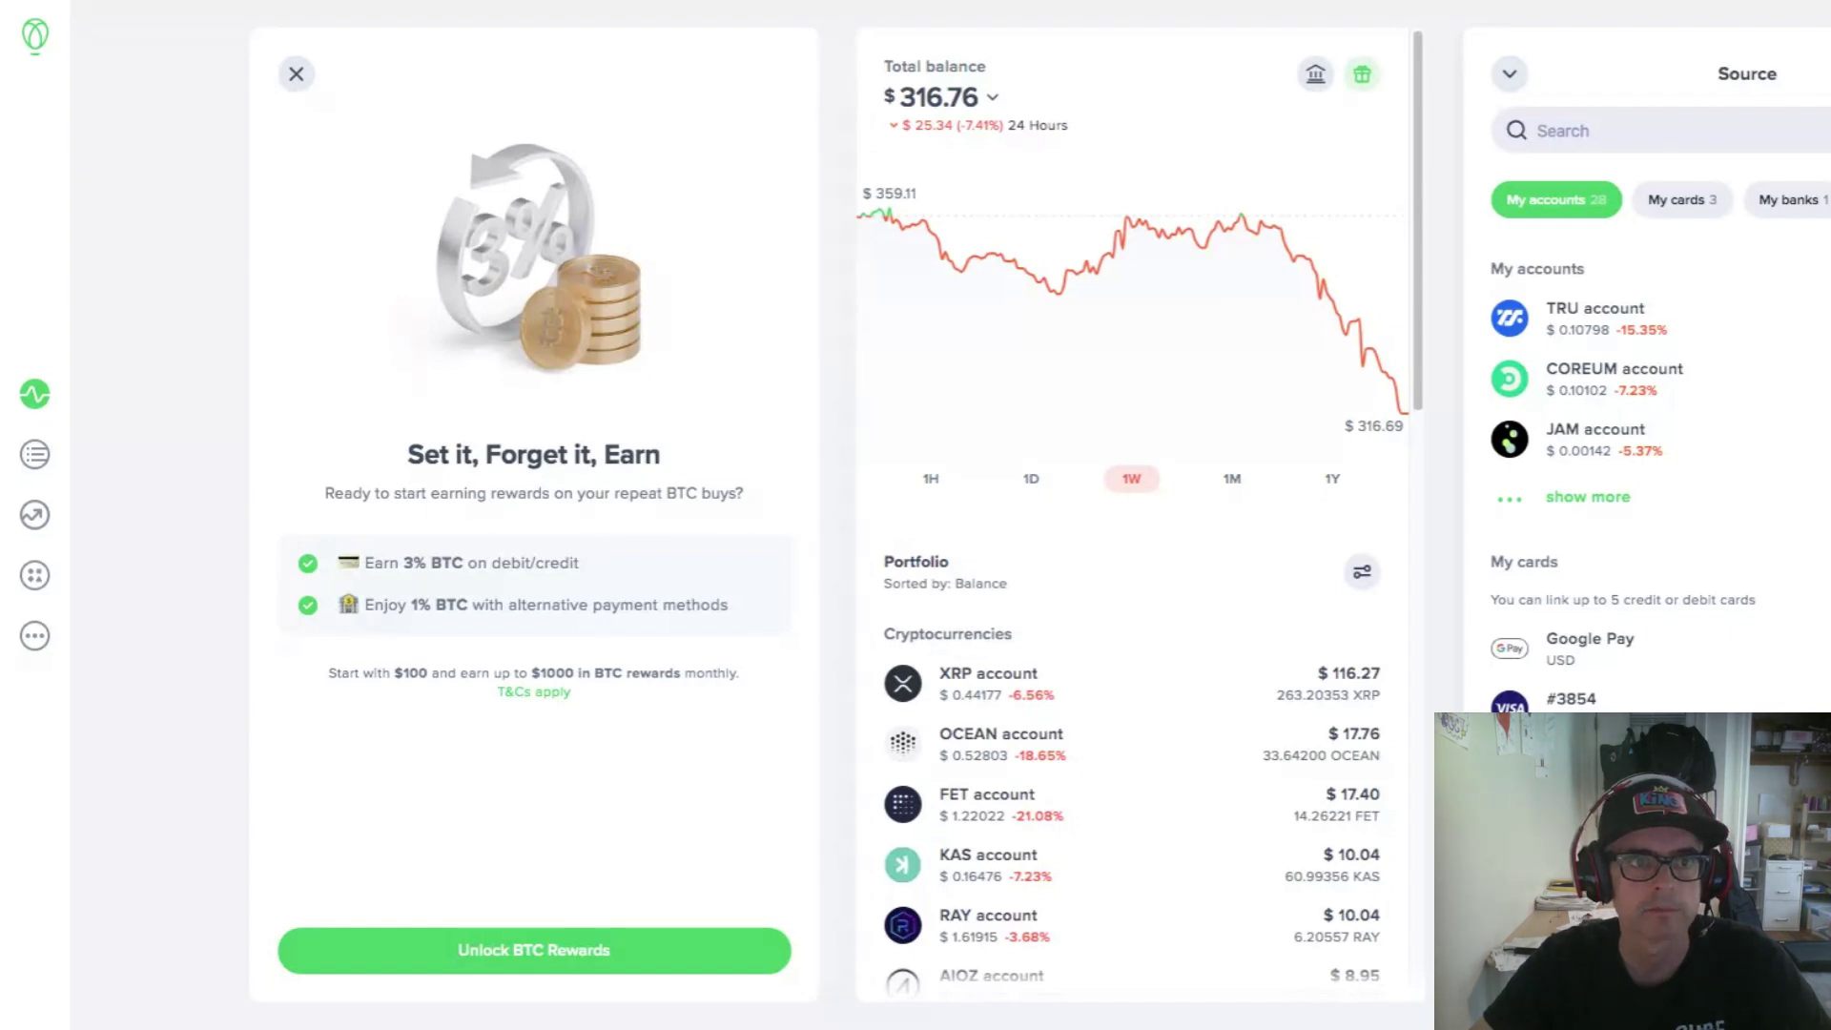
Close the 'Set it, Forget it, Earn' BTC rewards promo panel.
{"action": "left_click", "coordinate": [296, 73]}
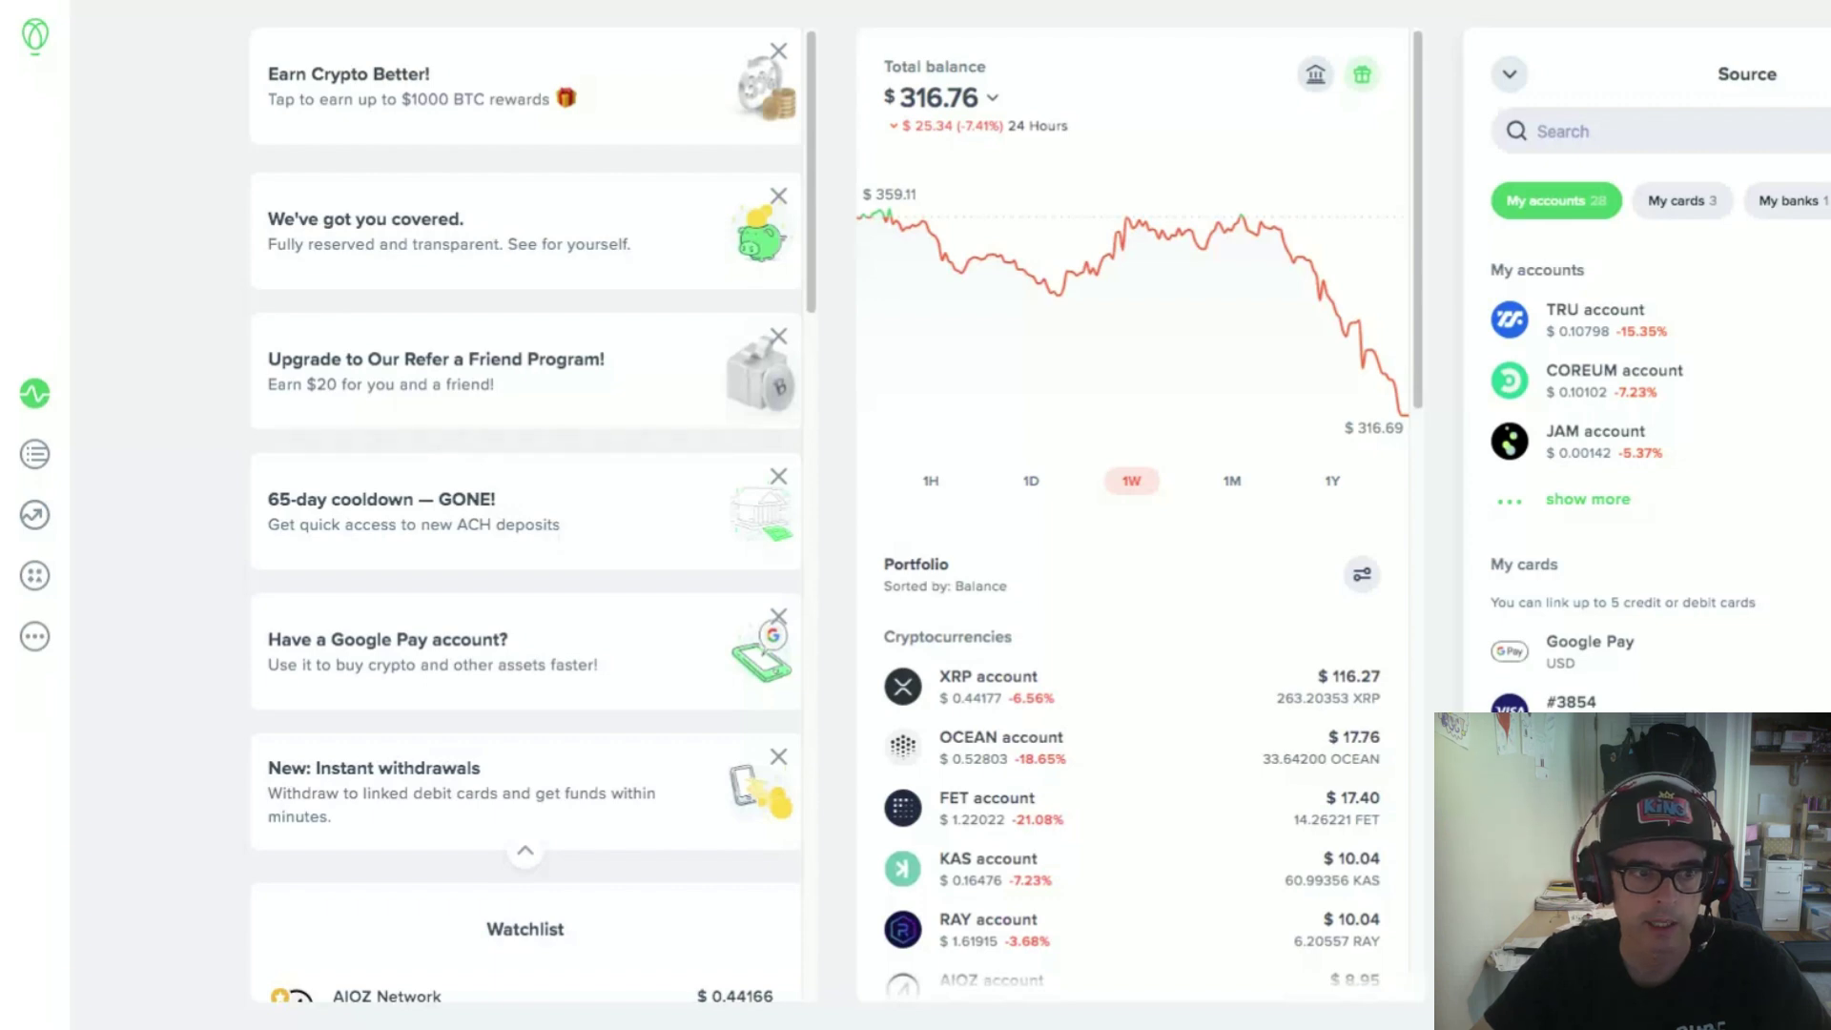
Scroll down to Recent activity showing the TRU, COREUM and JAM deposits of $10.00.
{"action": "scroll", "coordinate": [473, 527], "scroll_direction": "down", "scroll_amount": 15}
{"action": "scroll", "coordinate": [524, 687], "scroll_direction": "down", "scroll_amount": 3}
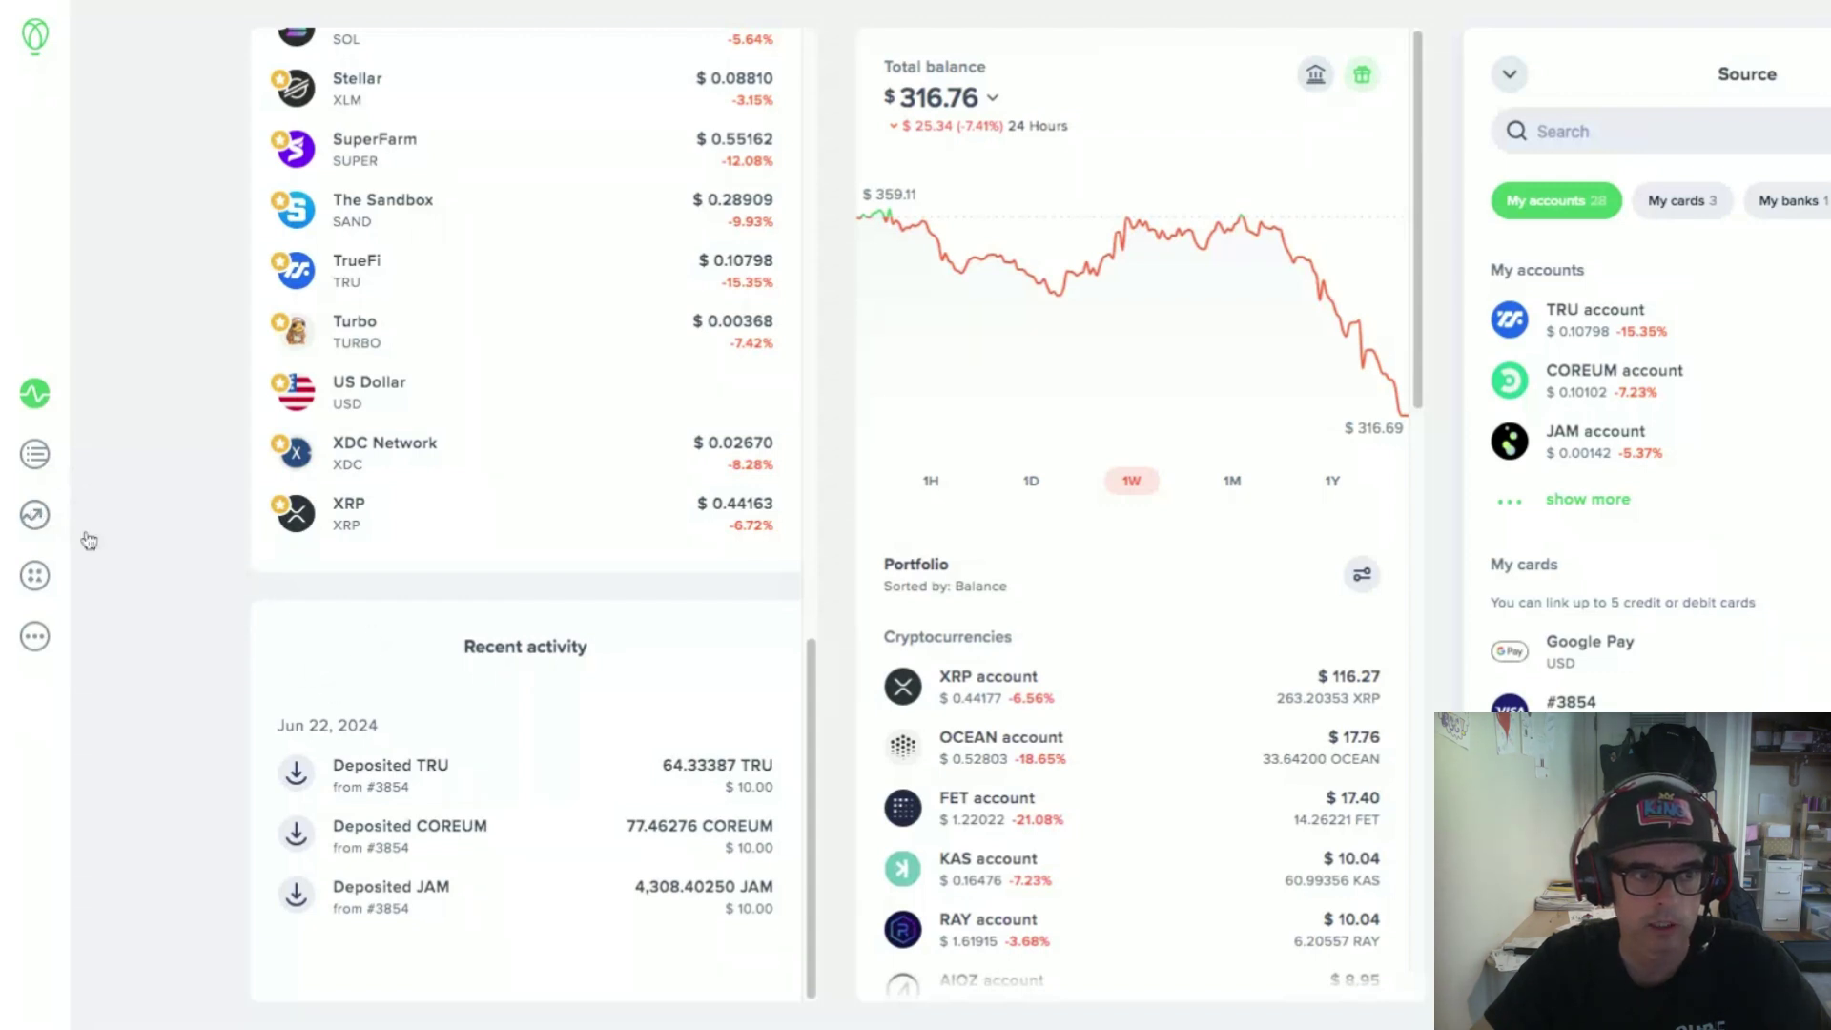
Open Markets and sort its 299 assets by 1Y Gainers, led by Turbo at +2974.62%.
{"action": "left_click", "coordinate": [34, 515]}
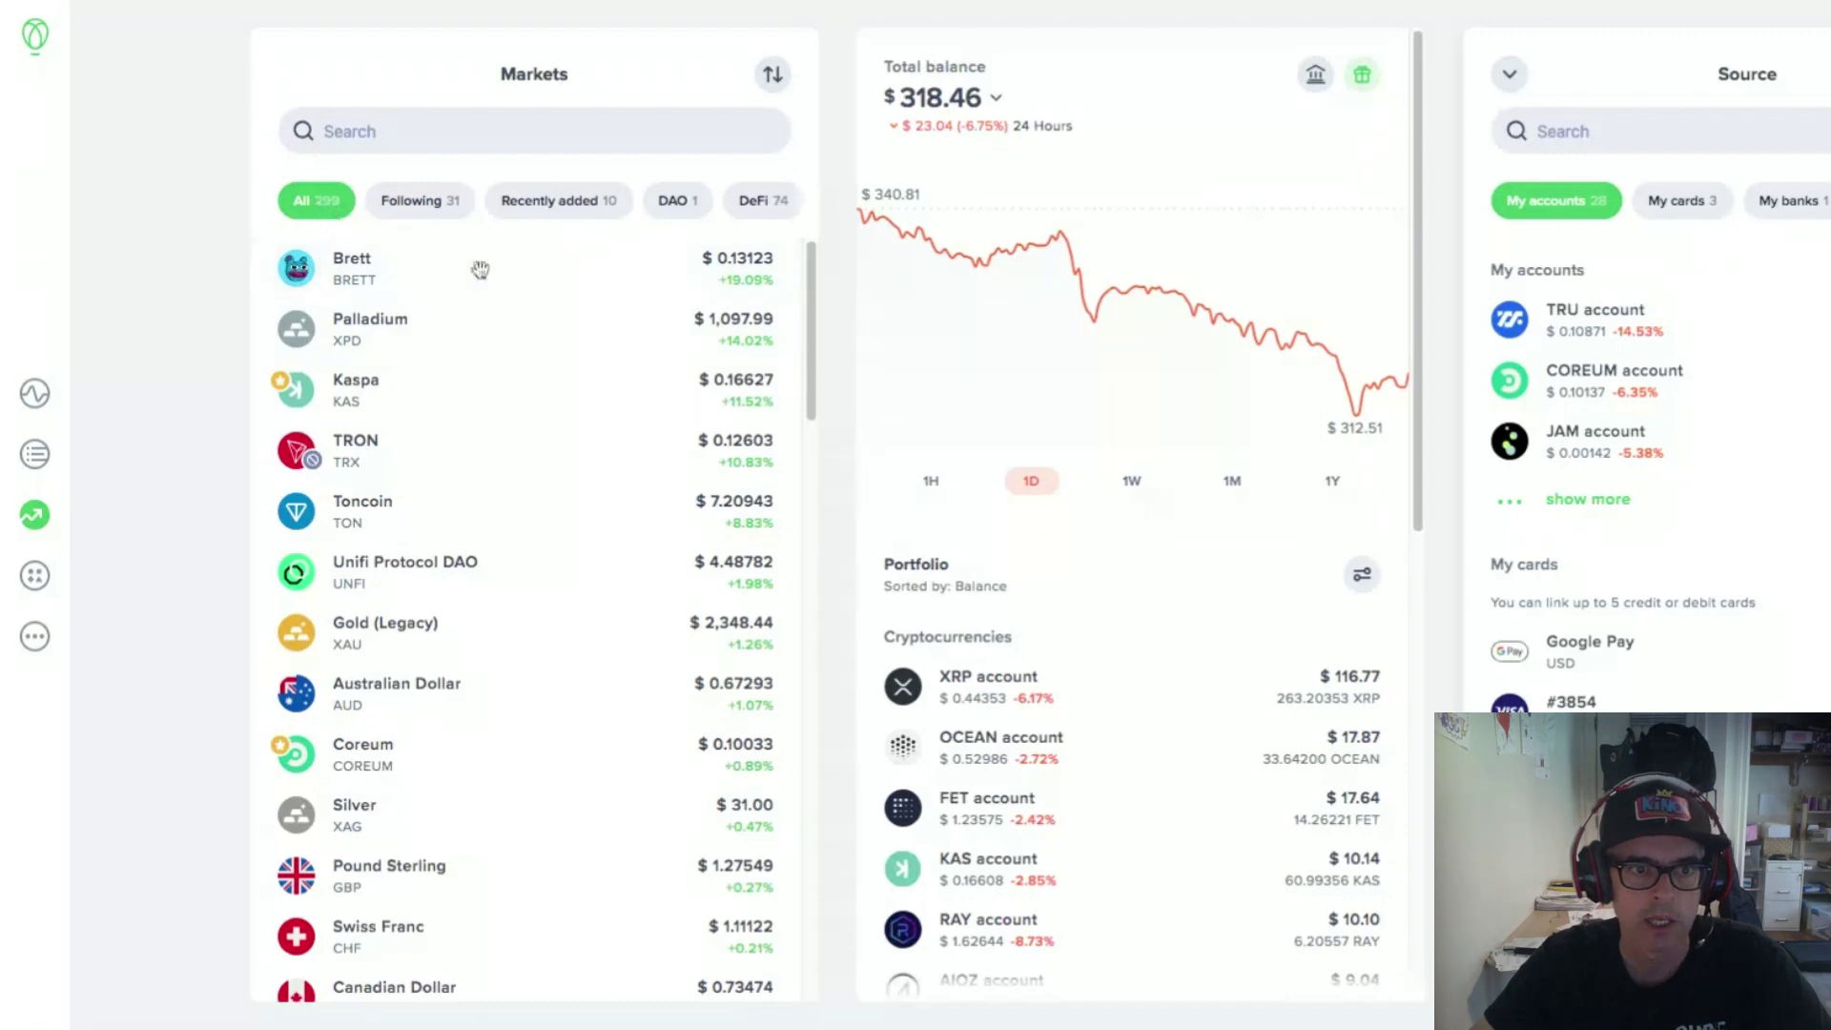
{"action": "left_click", "coordinate": [772, 78]}
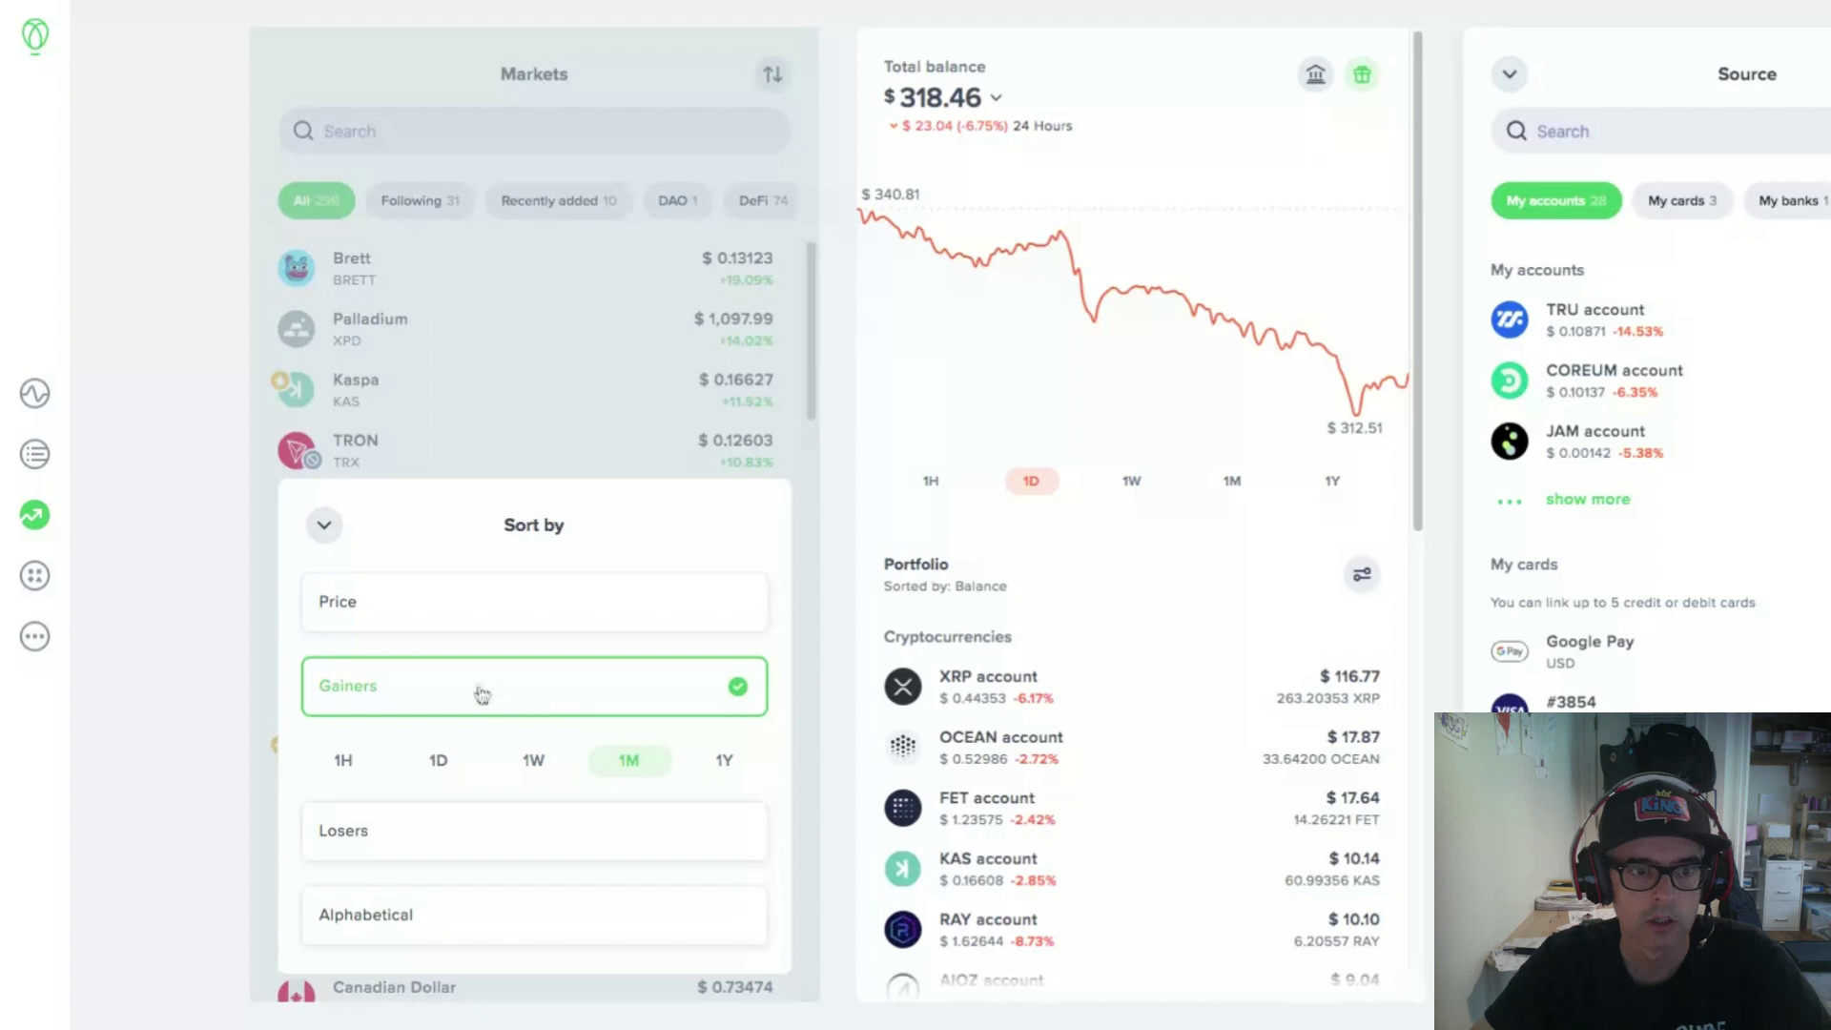
{"action": "left_click", "coordinate": [353, 771]}
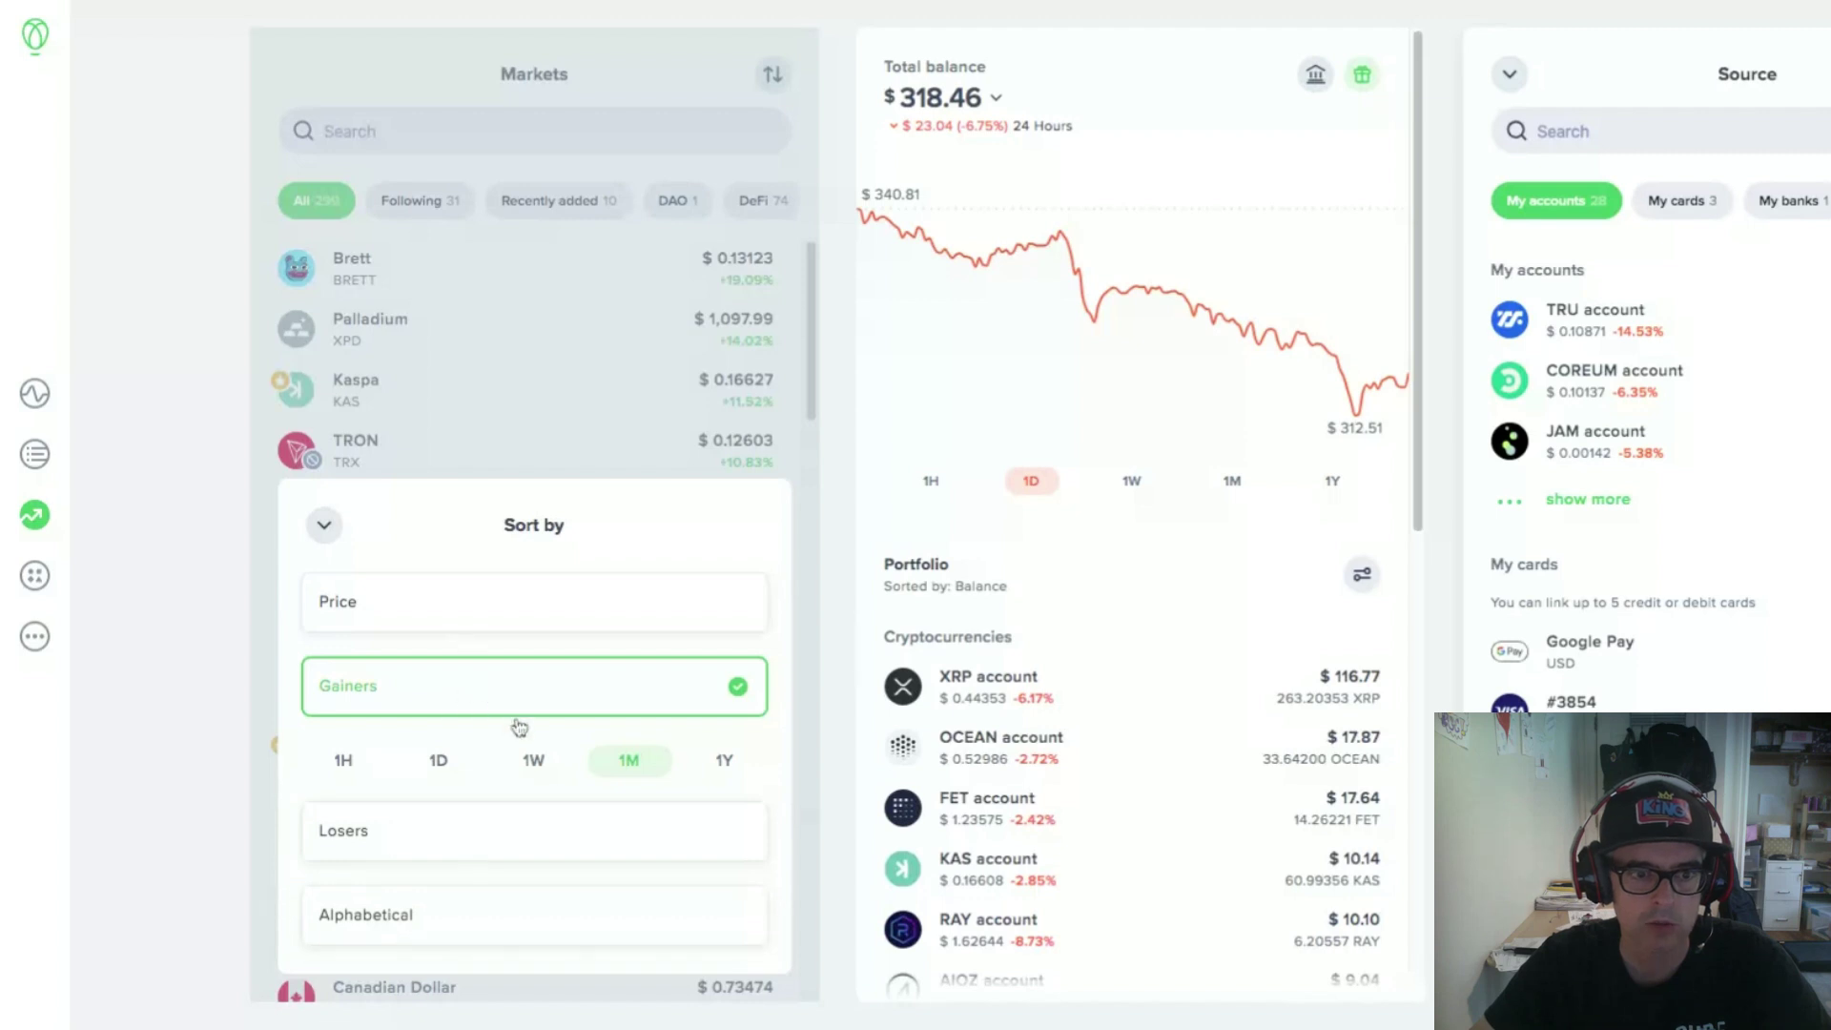
{"action": "left_click", "coordinate": [723, 763]}
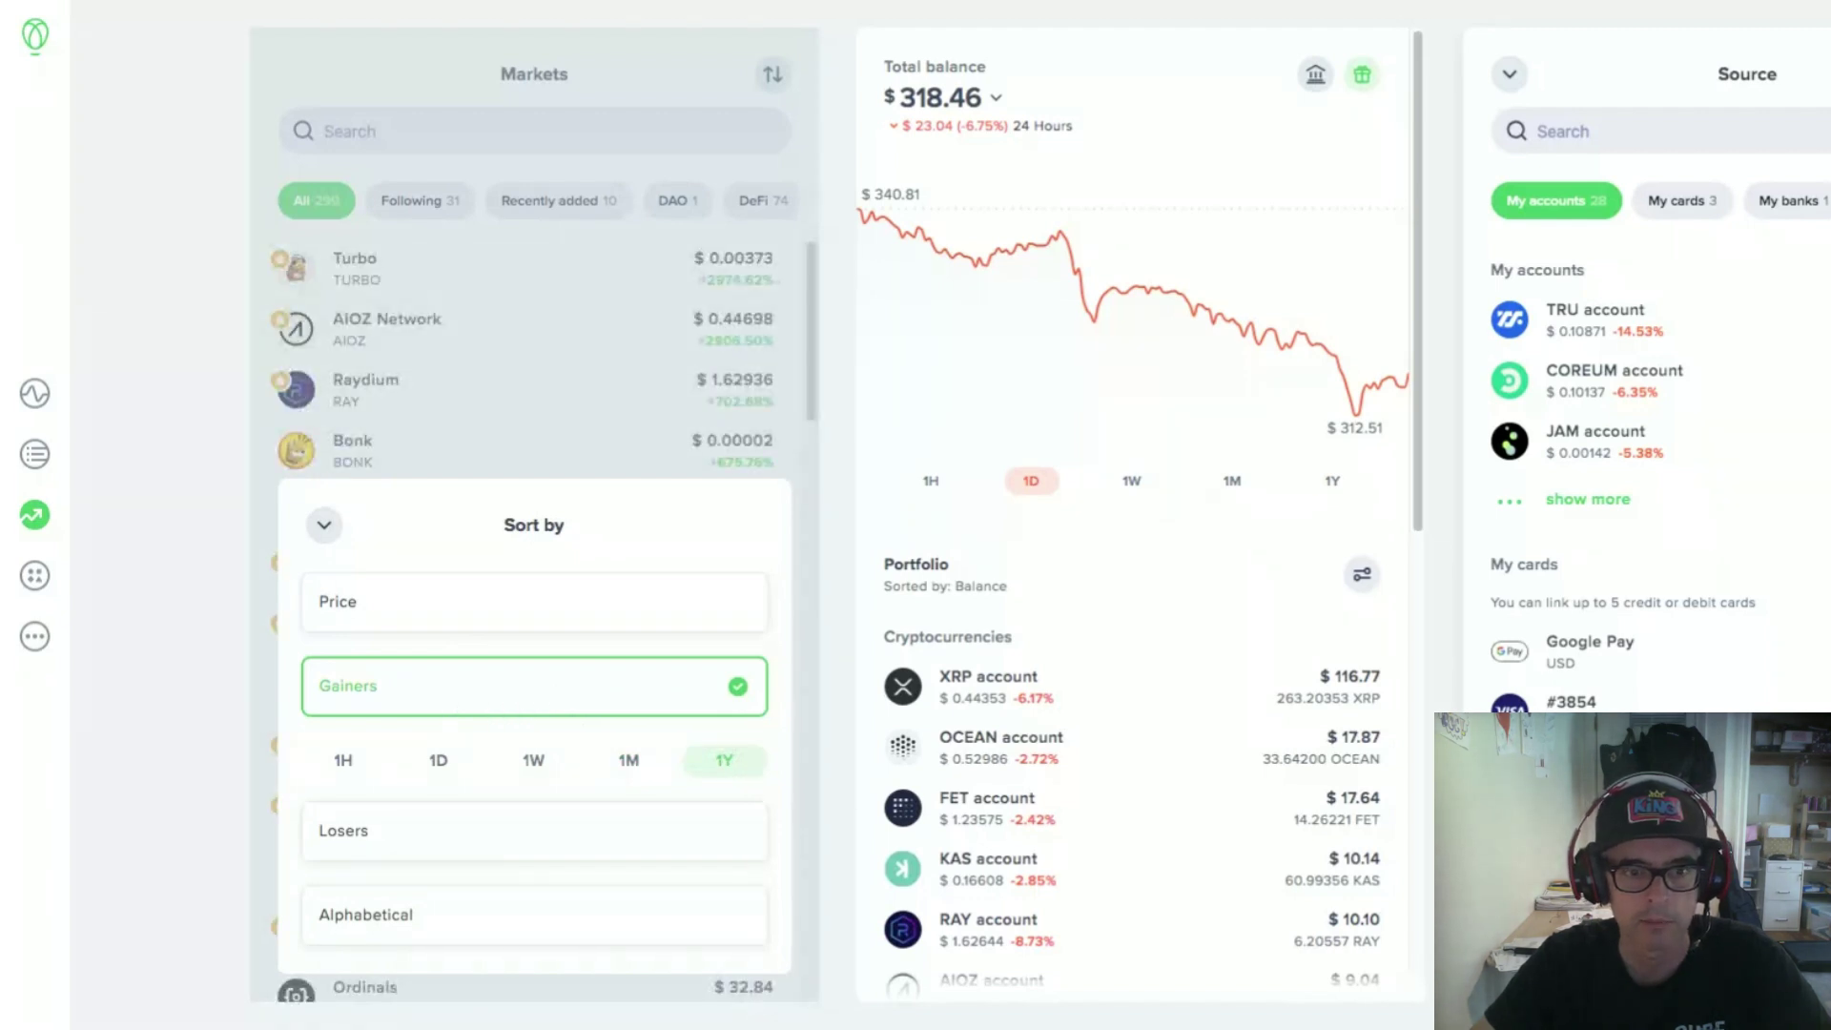
{"action": "left_click", "coordinate": [263, 584]}
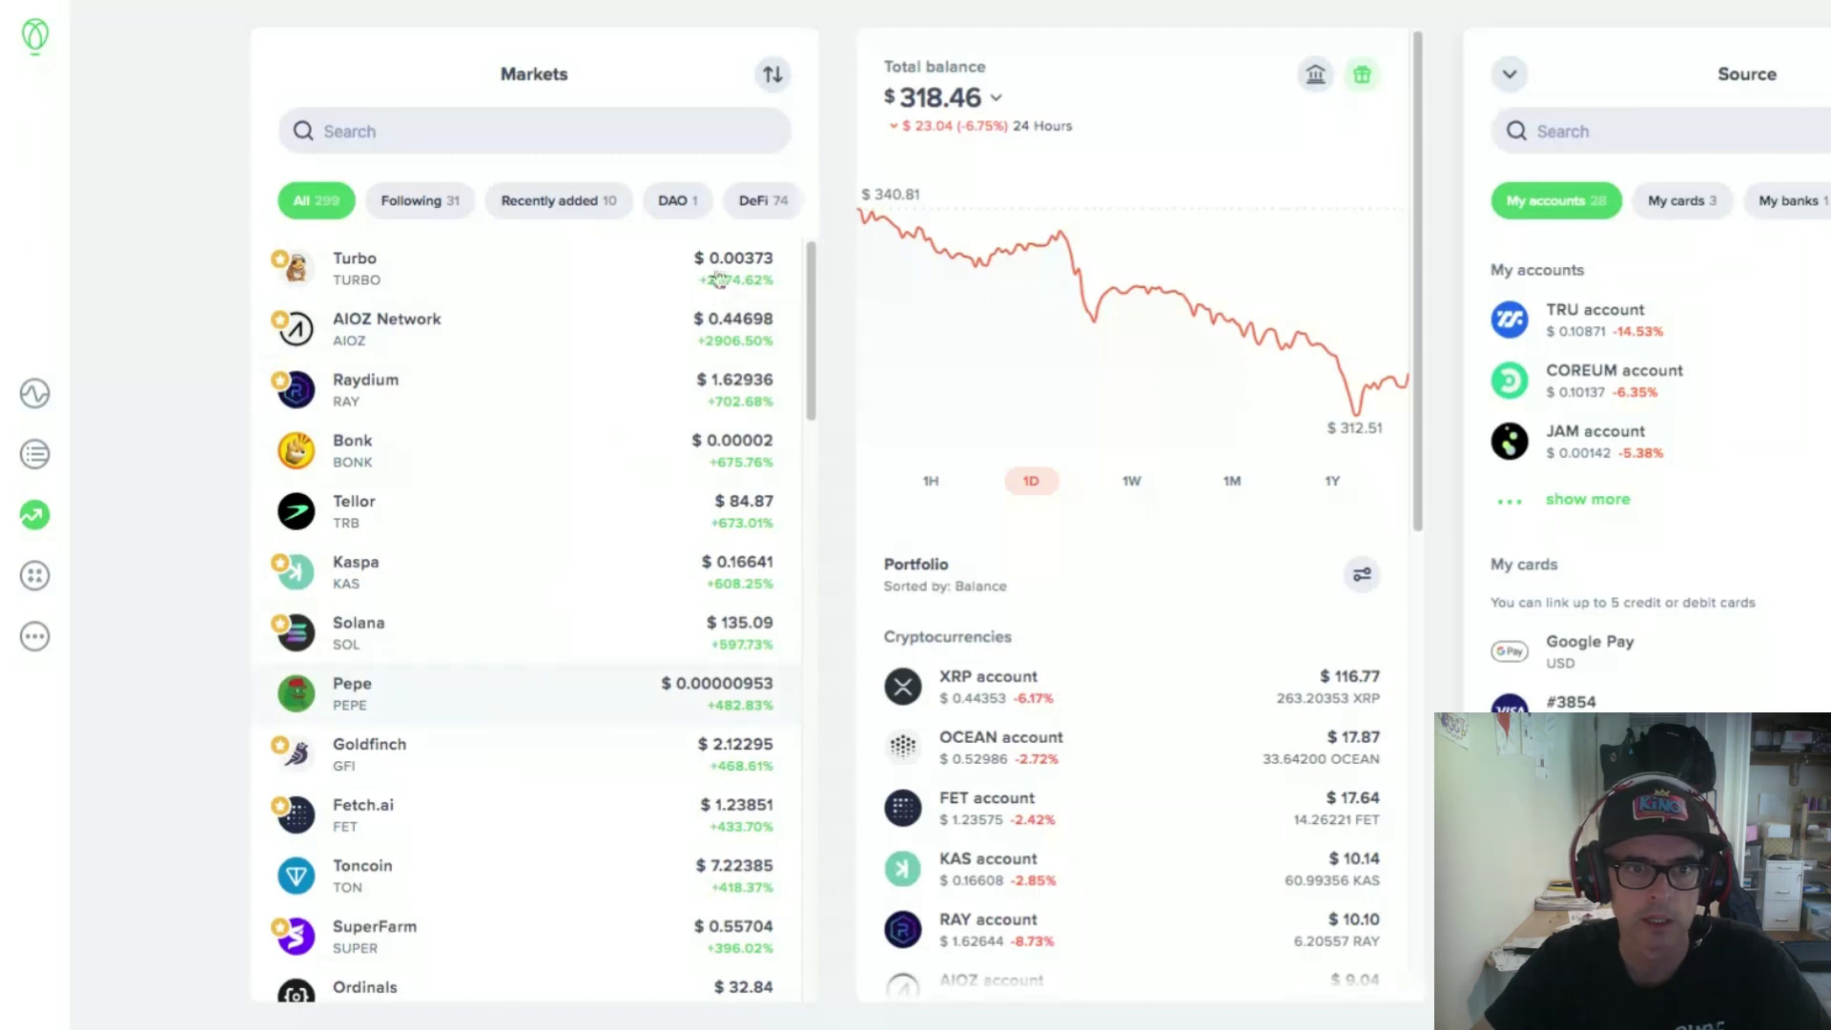
Change the Markets sort to Gainers over 1W, putting LayerZero first at +23.86%.
{"action": "left_click", "coordinate": [772, 76]}
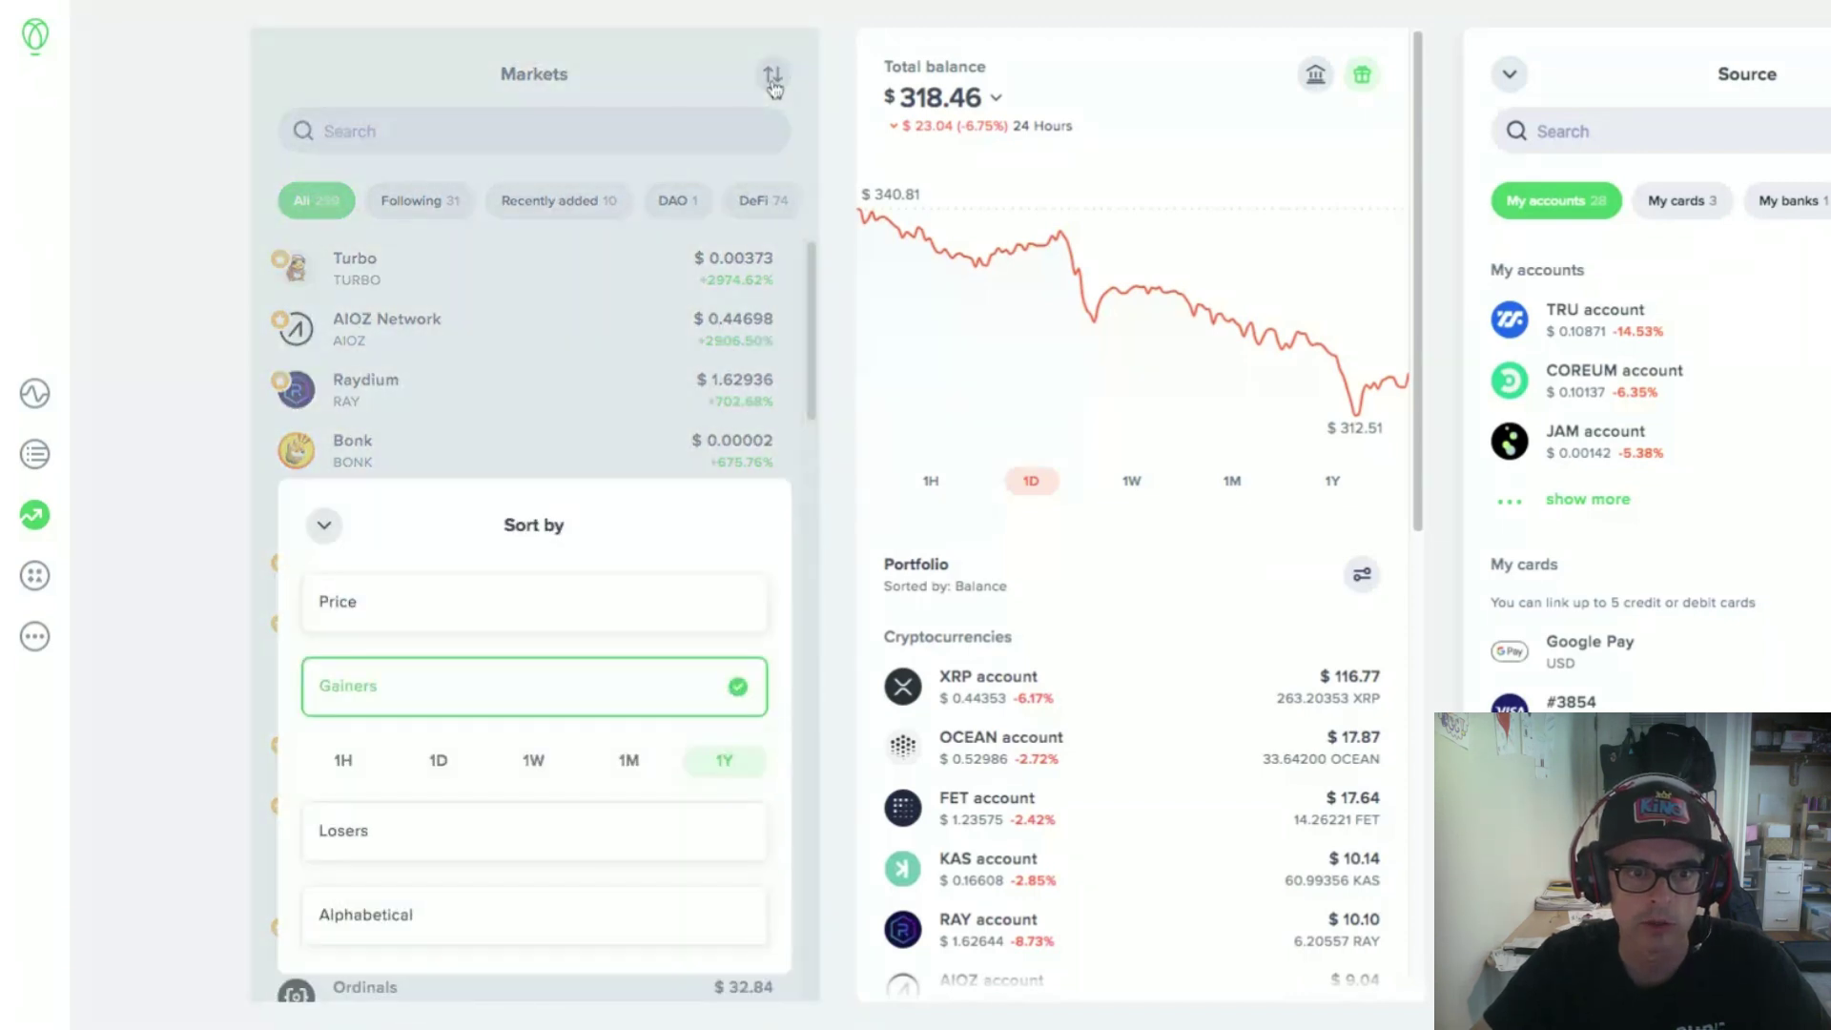
{"action": "left_click", "coordinate": [438, 757]}
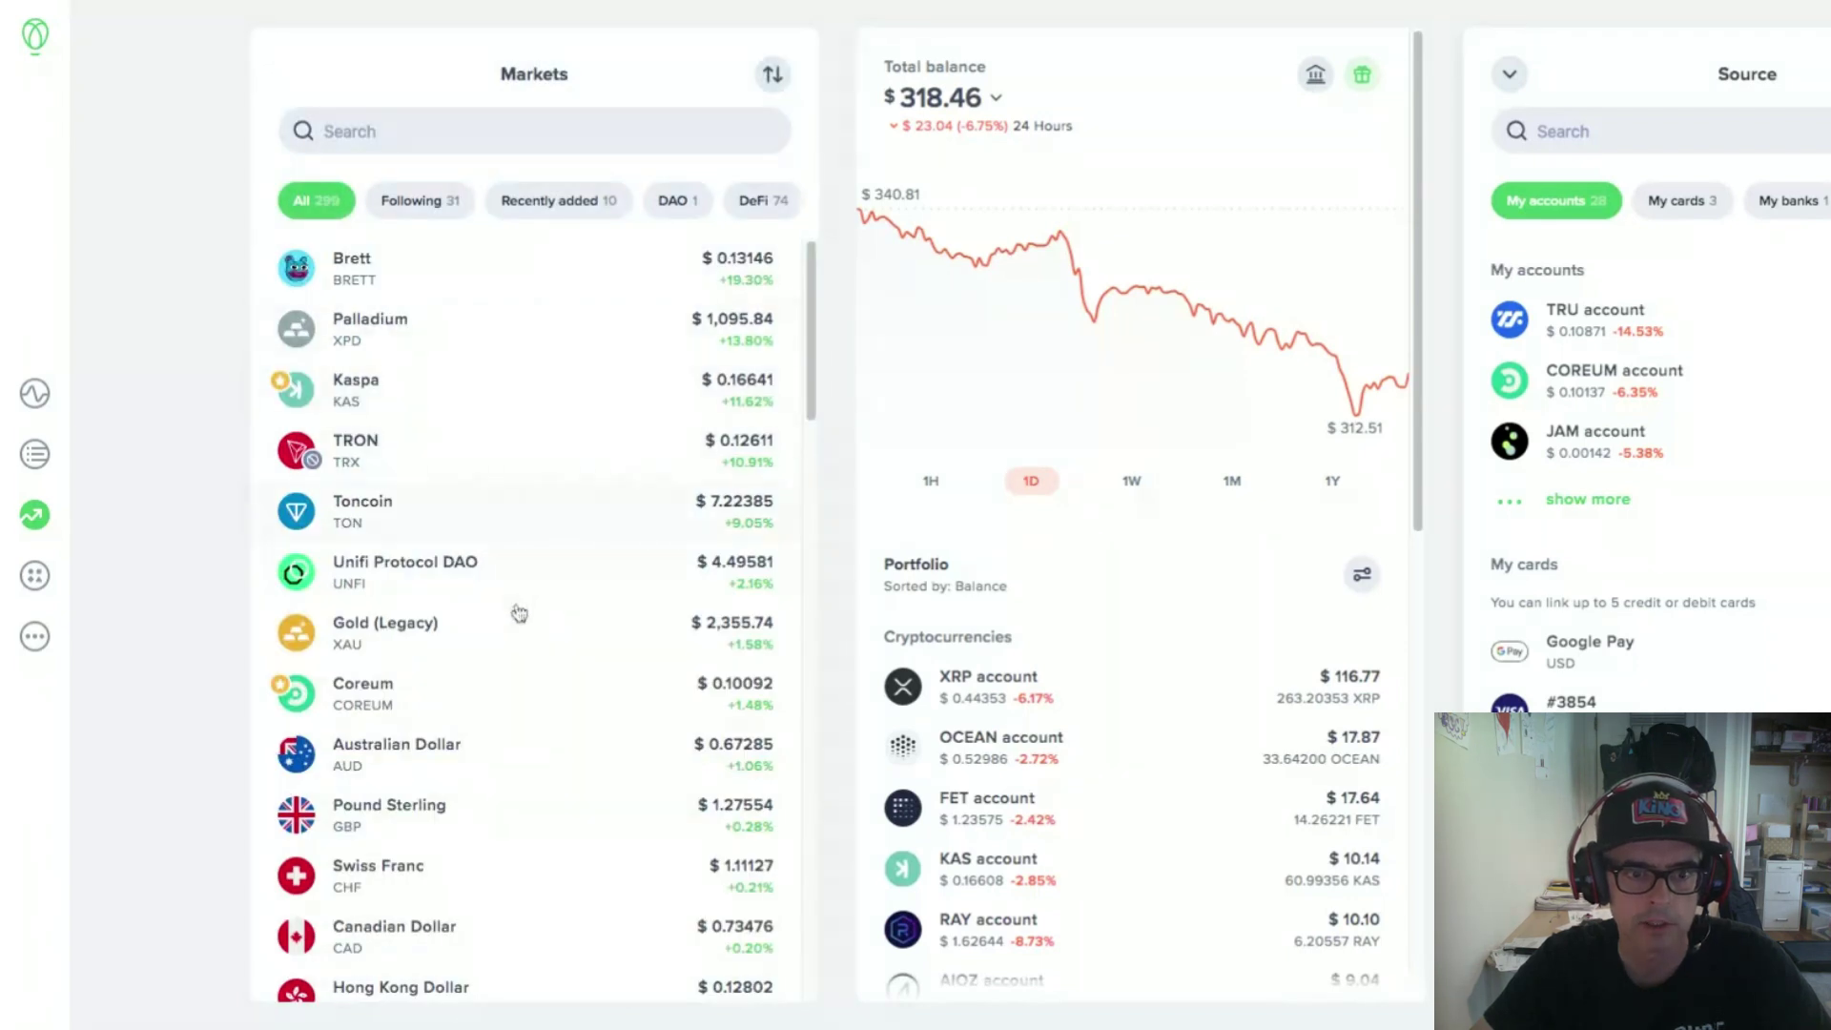
{"action": "left_click", "coordinate": [773, 75]}
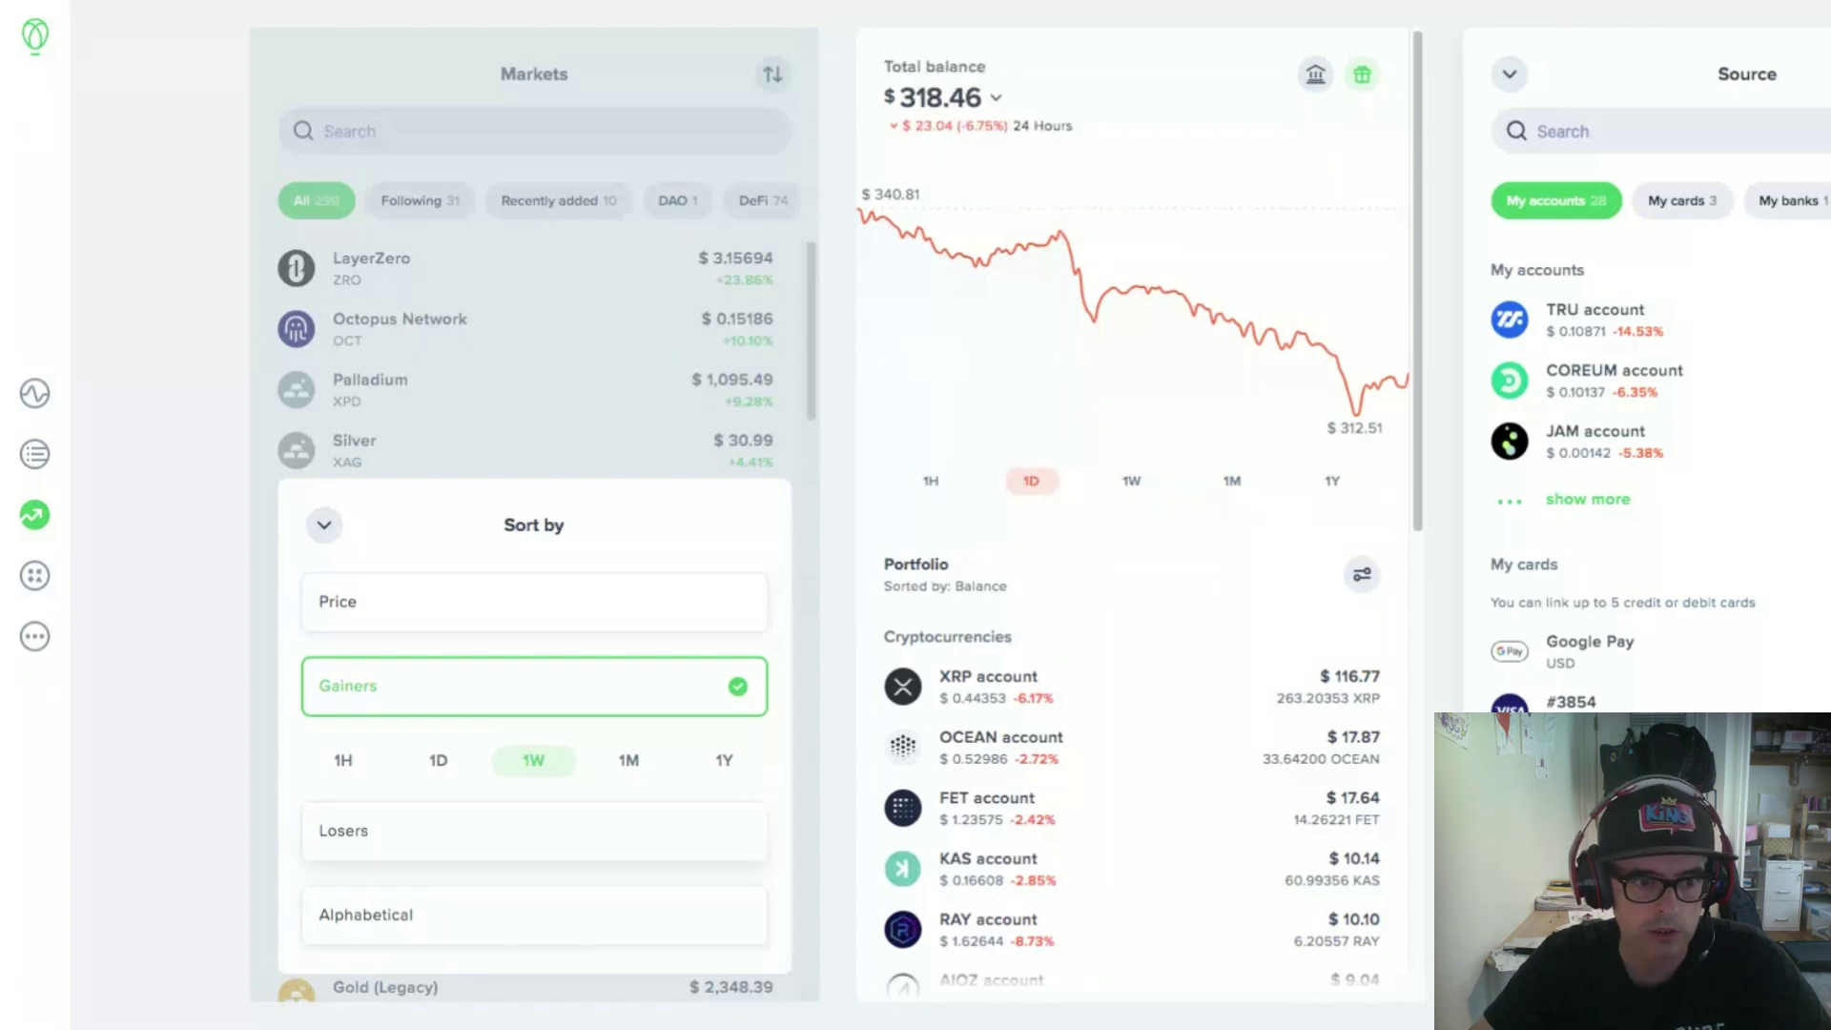
Sort Markets by 1M Losers and open the Geojam Token (JAM) details.
{"action": "left_click", "coordinate": [534, 831]}
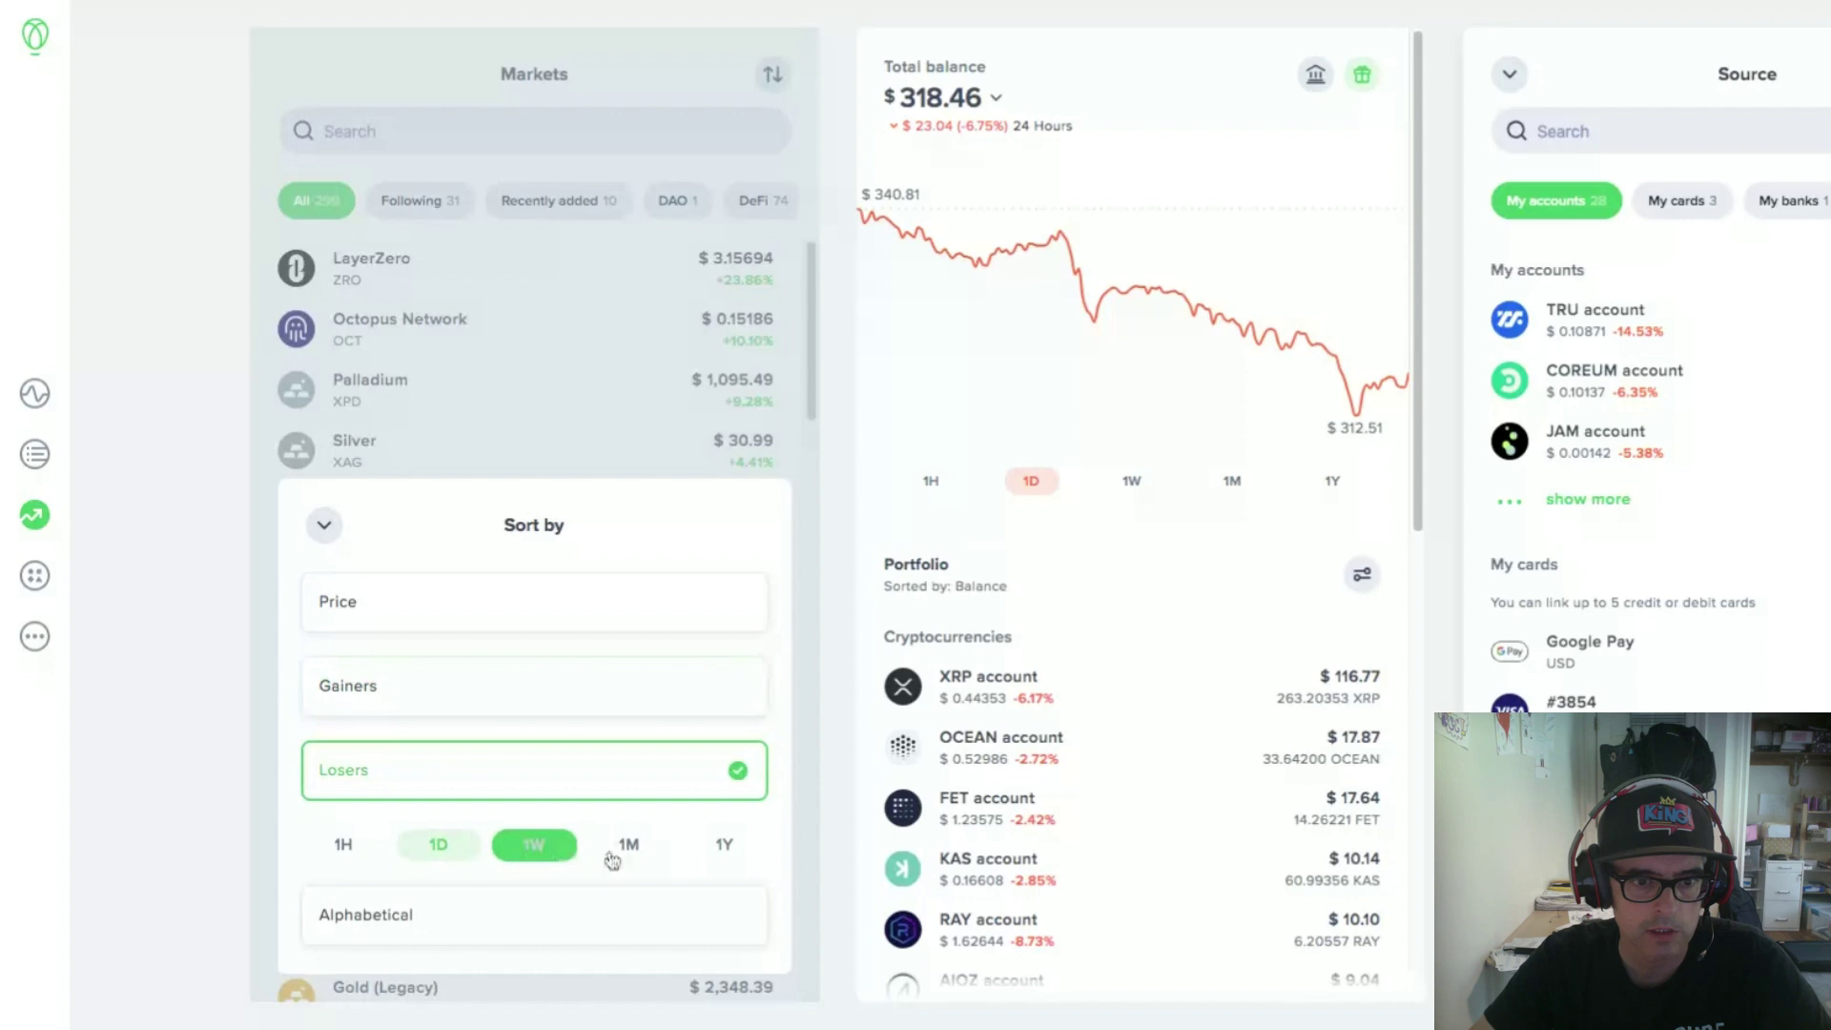
{"action": "left_click", "coordinate": [666, 853]}
{"action": "left_click", "coordinate": [723, 847]}
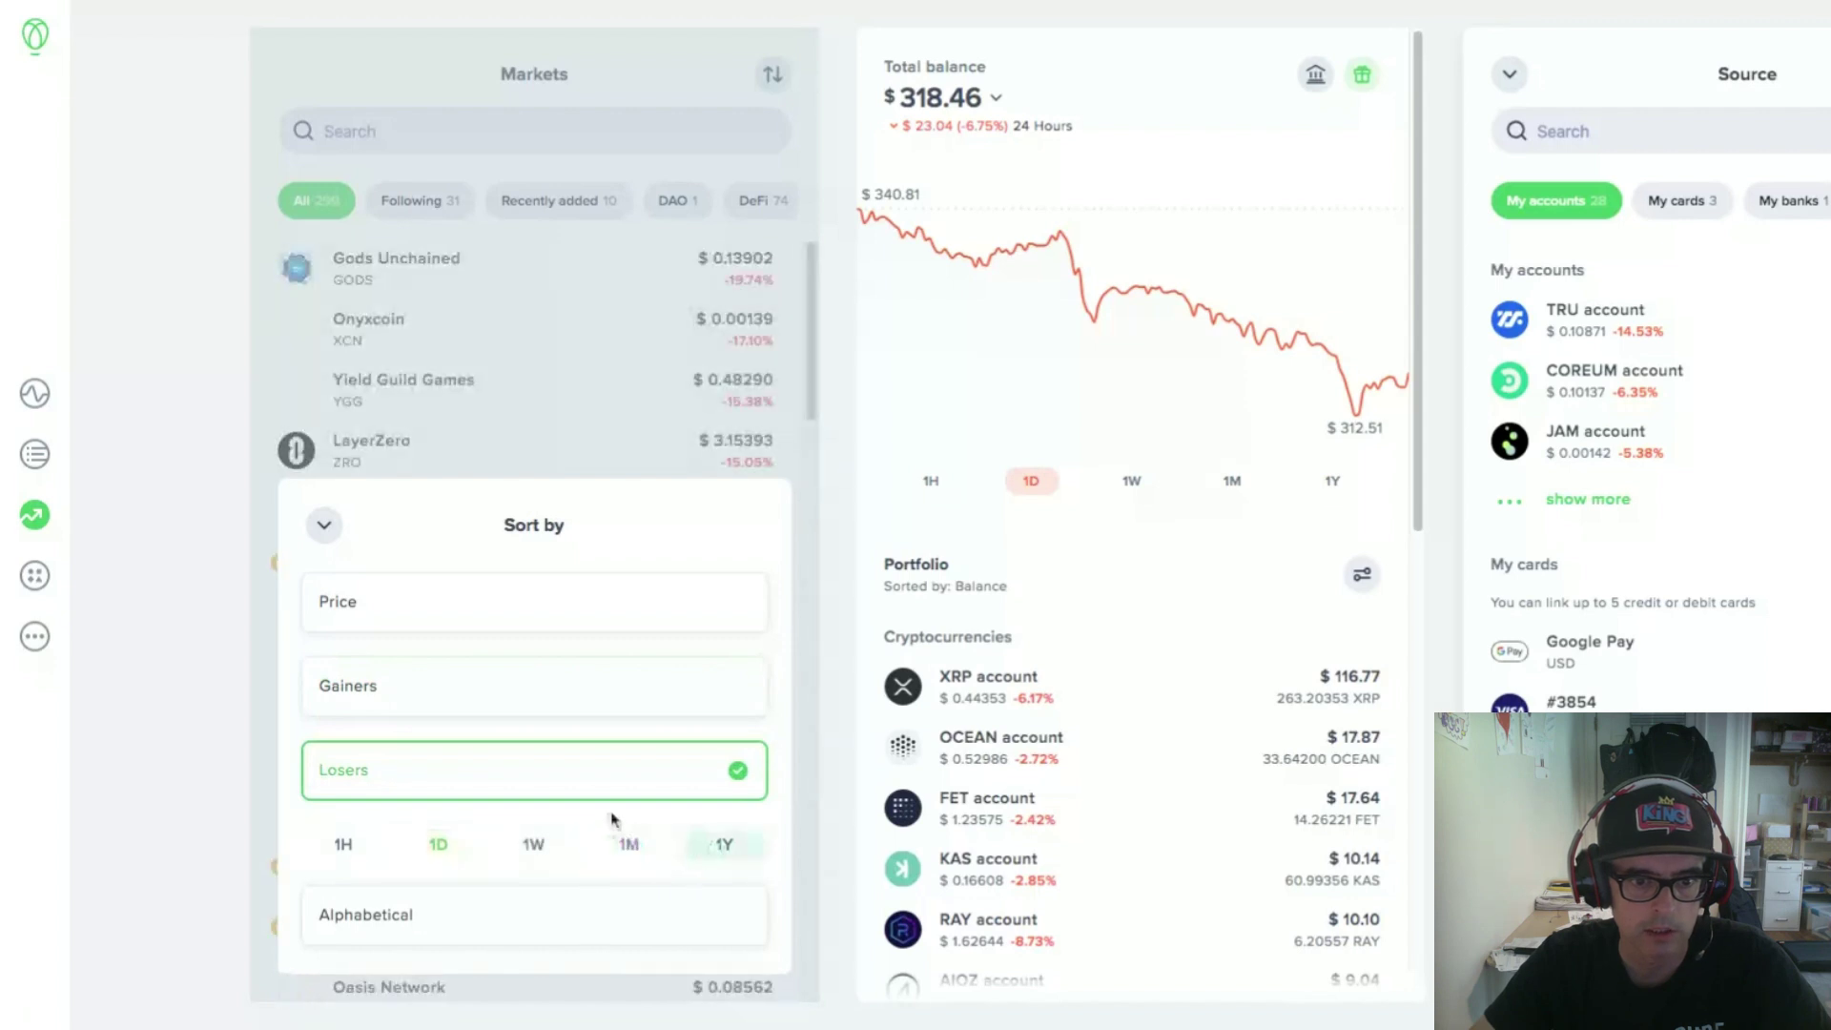
{"action": "left_click", "coordinate": [324, 524]}
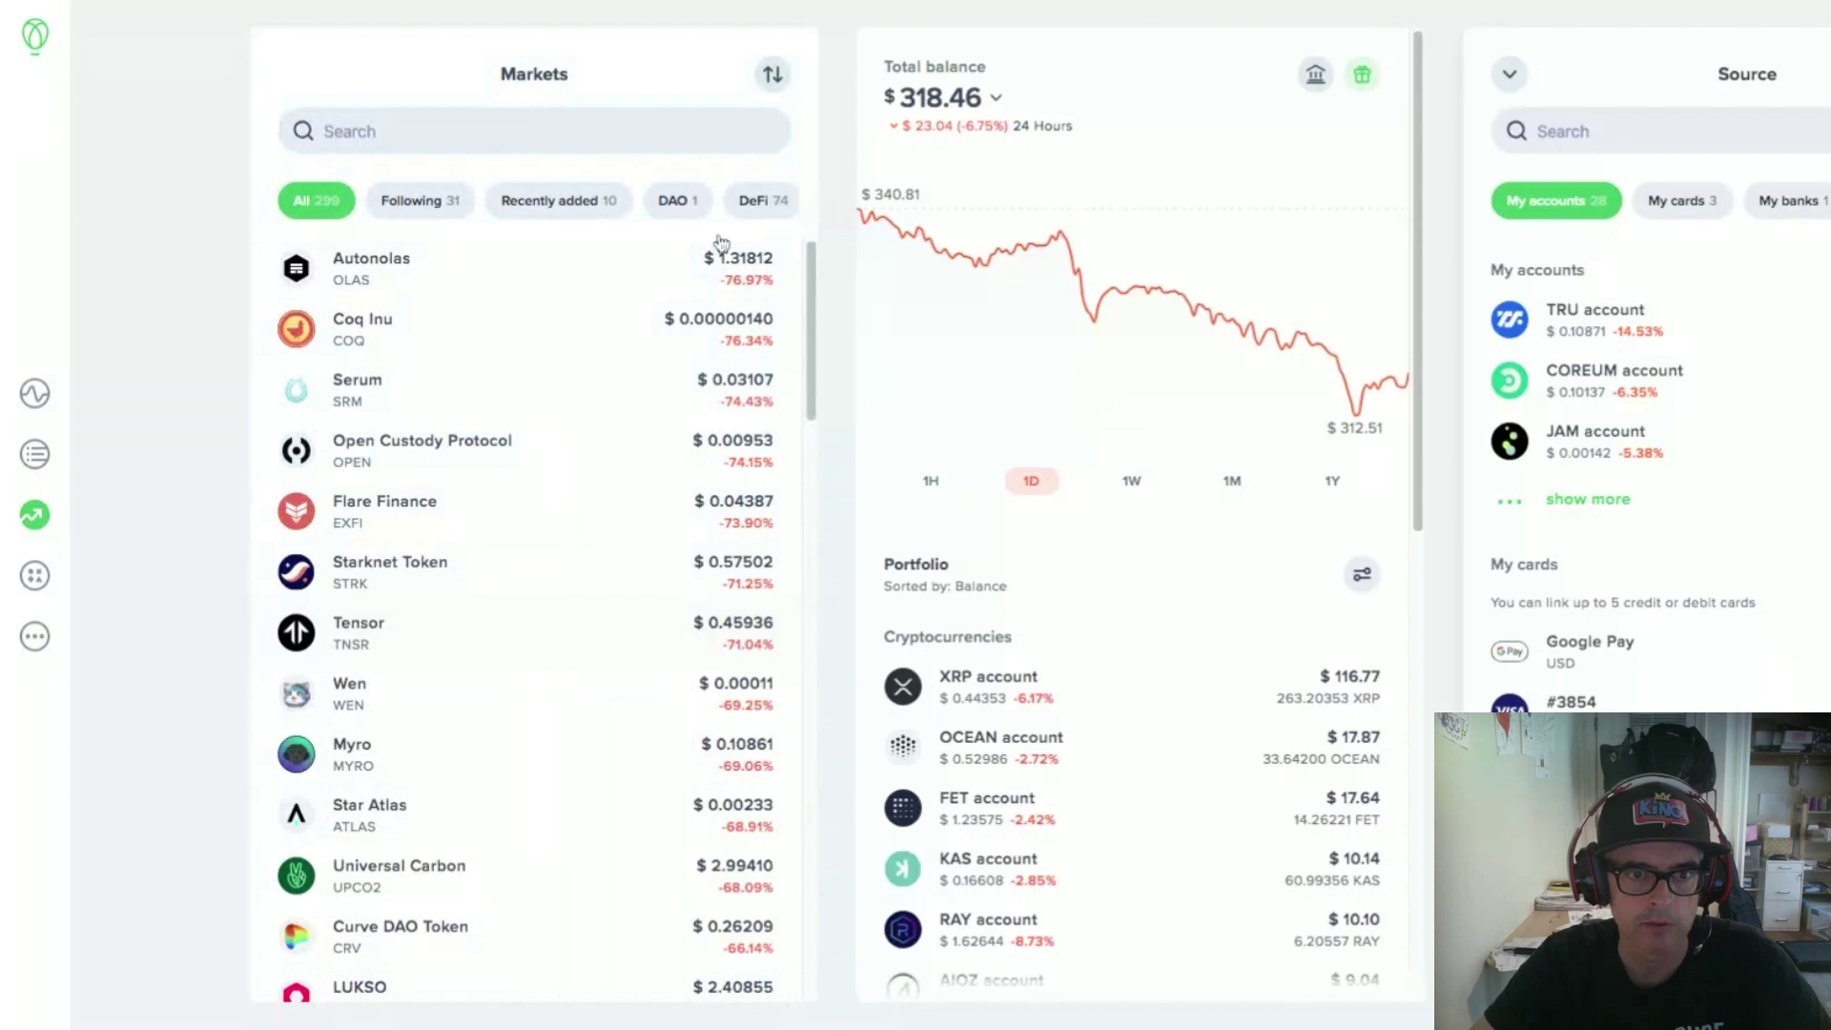
{"action": "left_click", "coordinate": [773, 75]}
{"action": "left_click", "coordinate": [634, 845]}
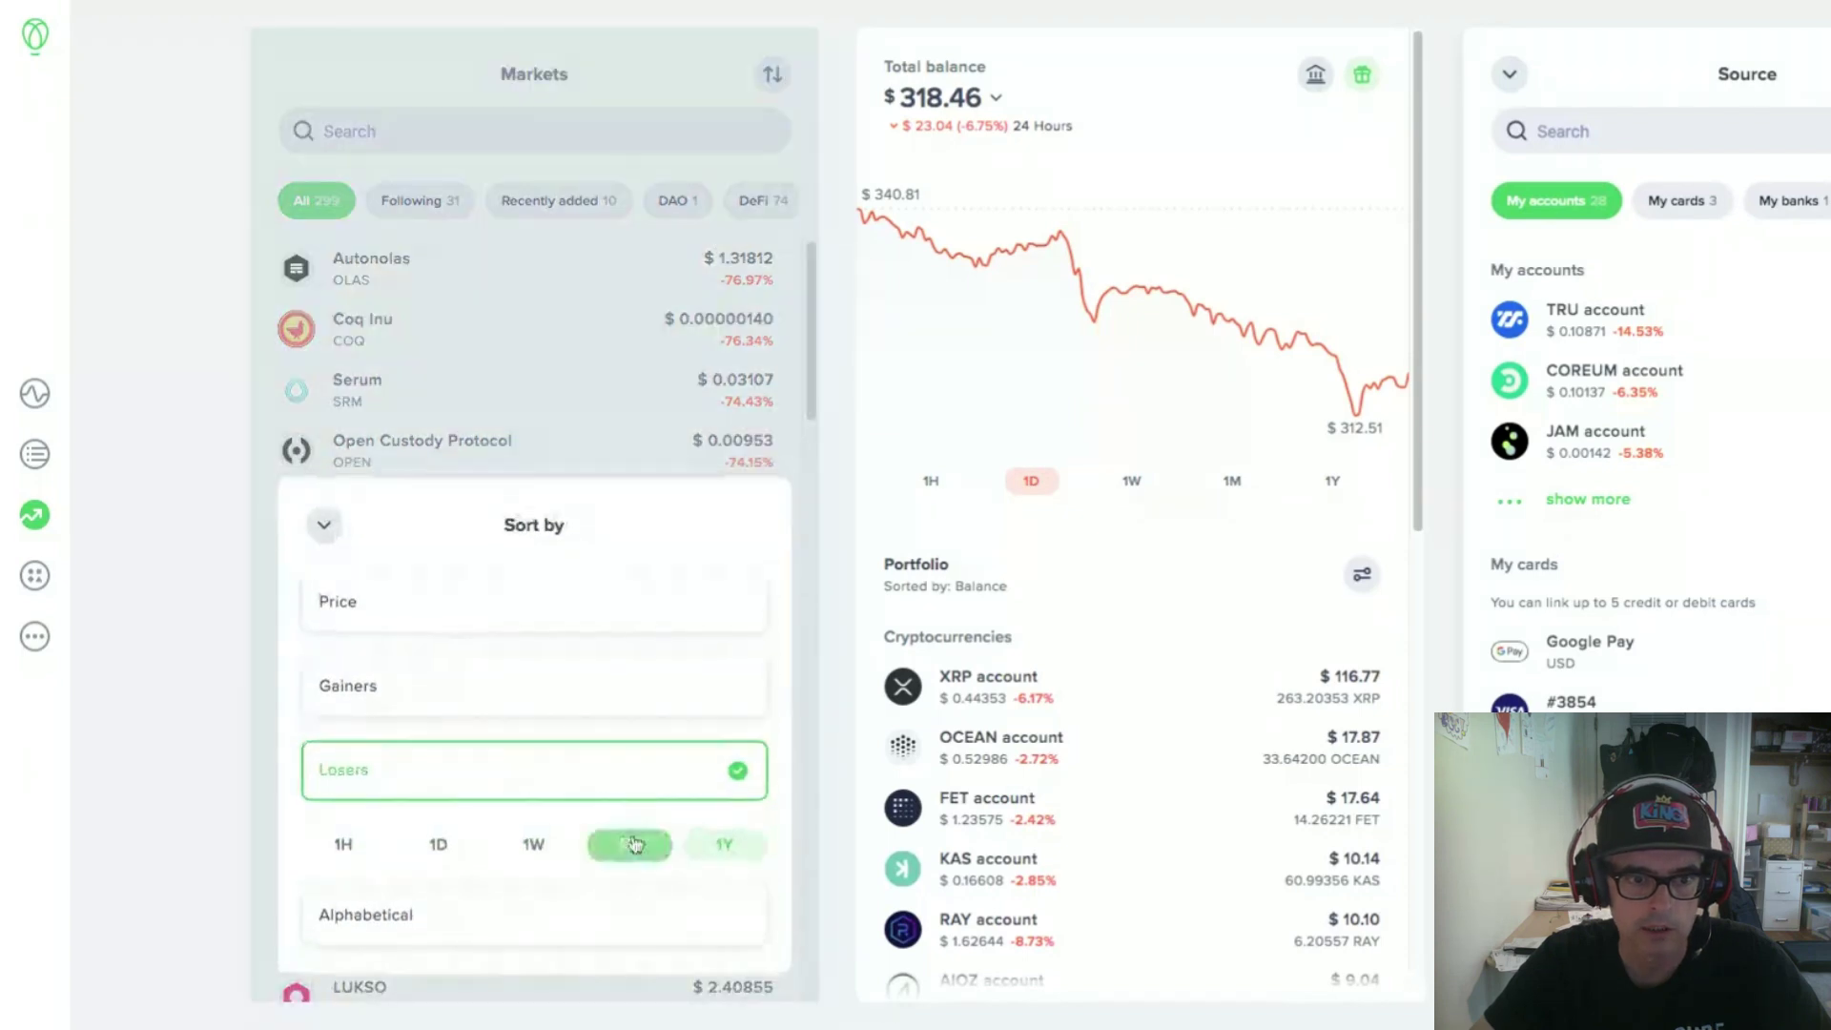
{"action": "left_click", "coordinate": [229, 614]}
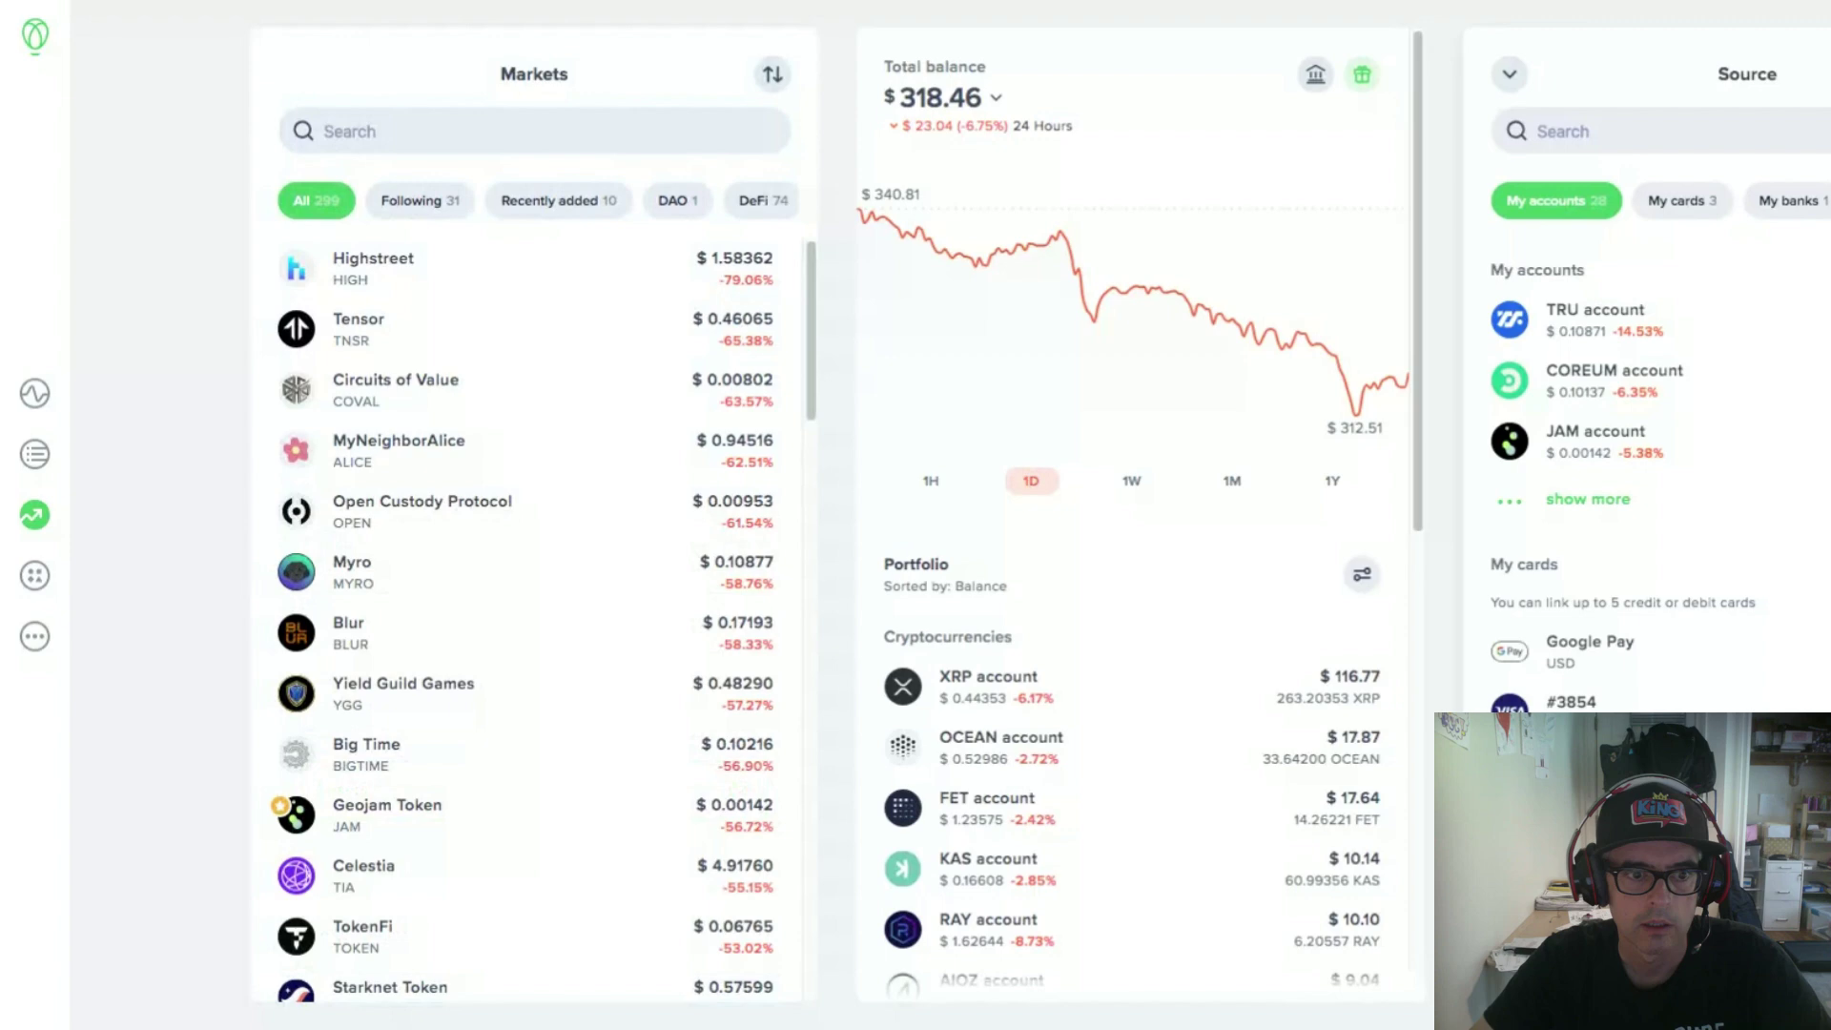
{"action": "left_click", "coordinate": [414, 836]}
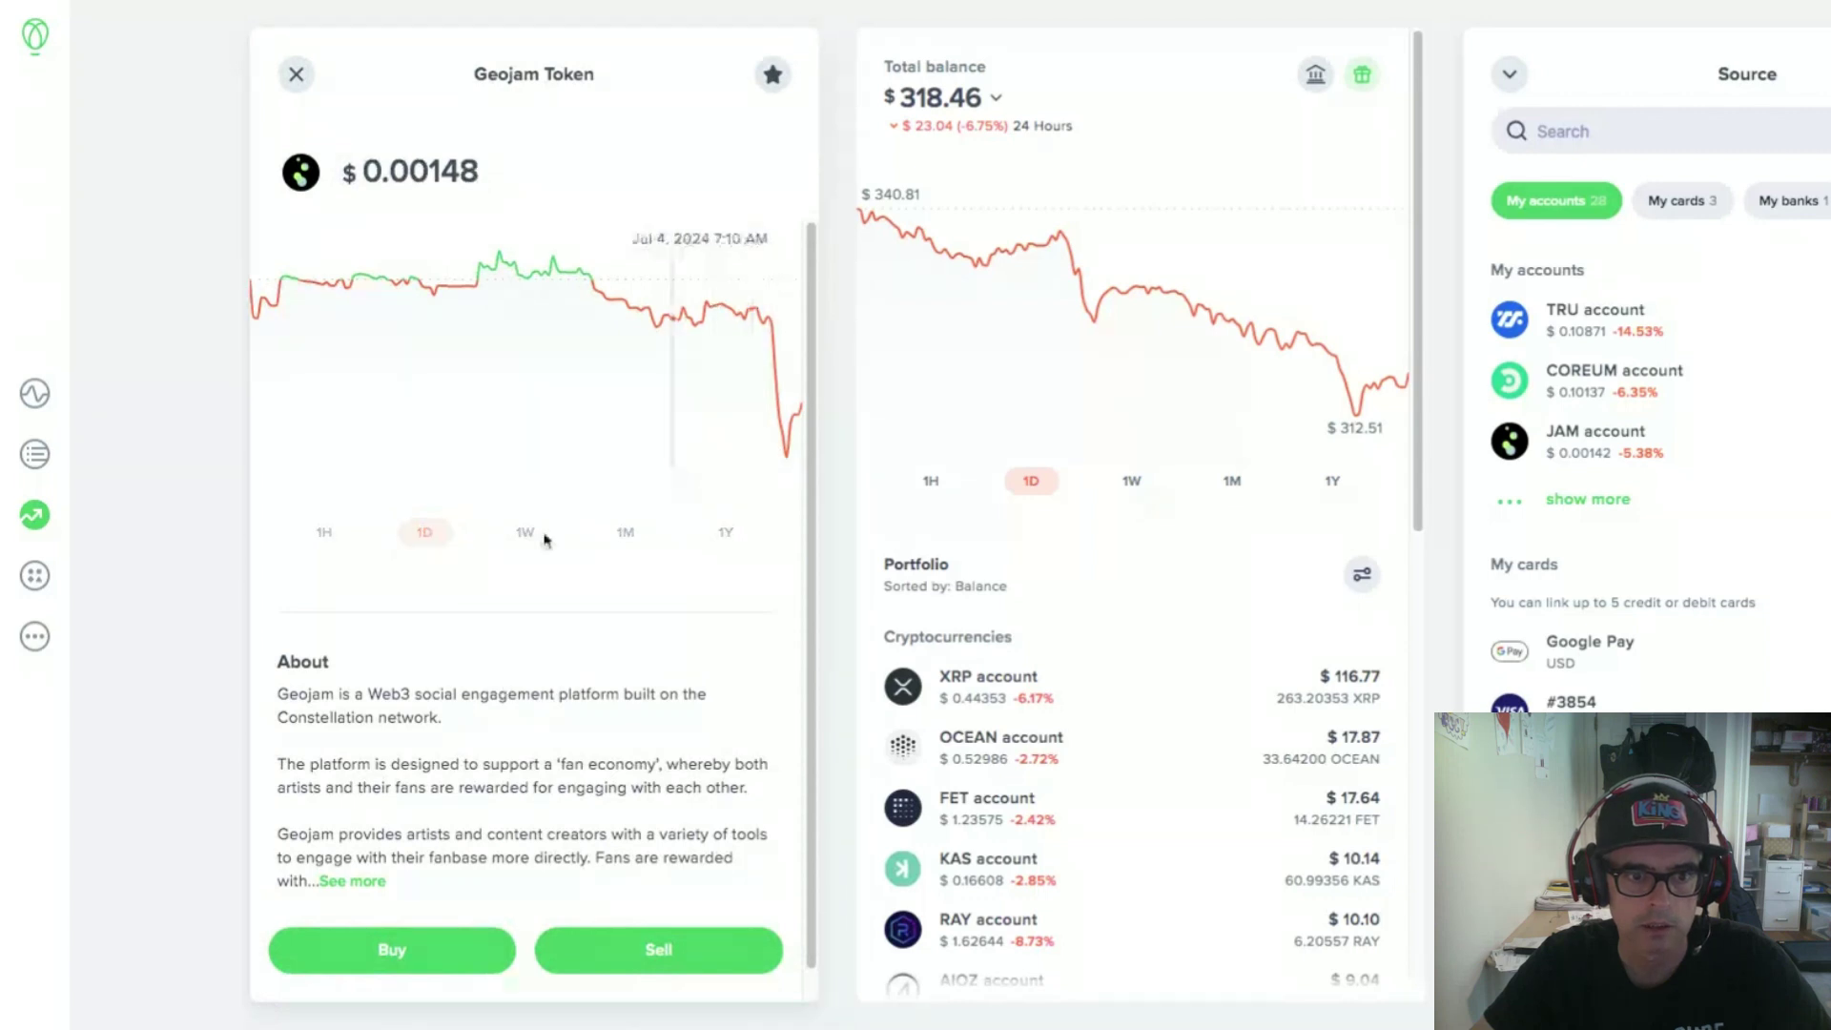
Switch the Geojam Token chart to 1M, then close it back to the Markets list.
{"action": "left_click", "coordinate": [611, 537]}
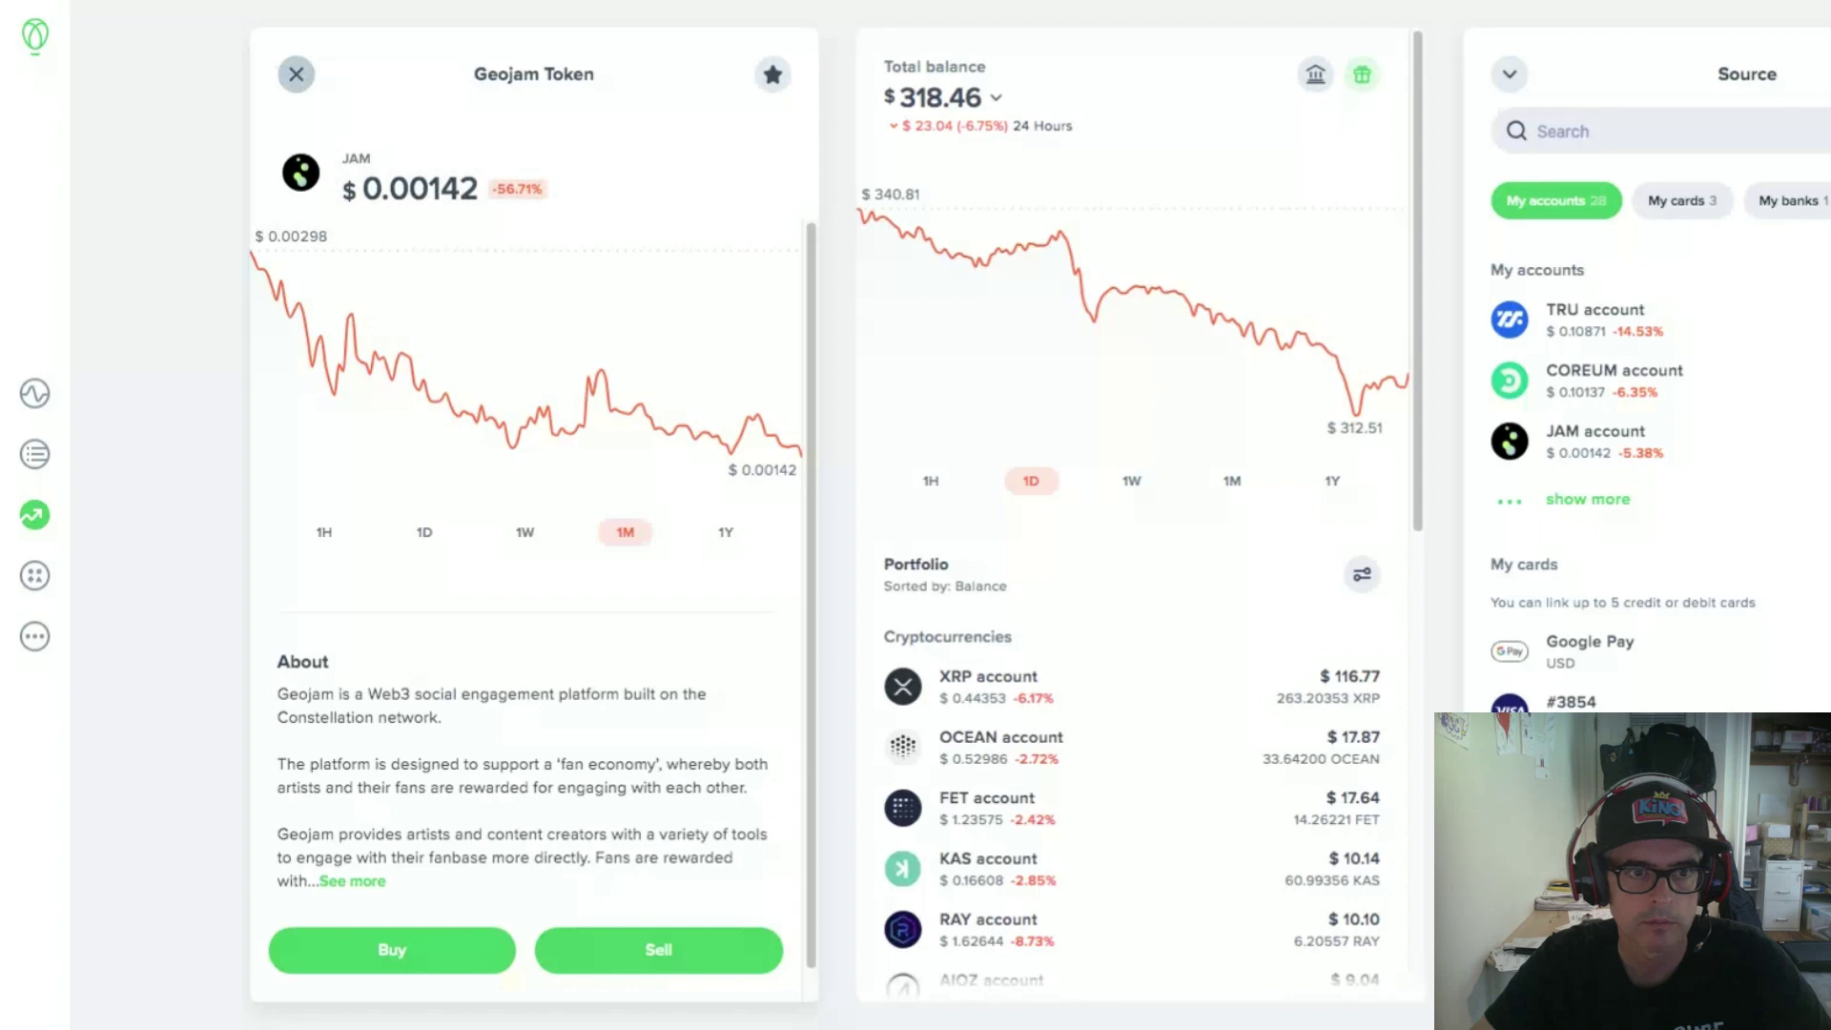
{"action": "left_click", "coordinate": [297, 73]}
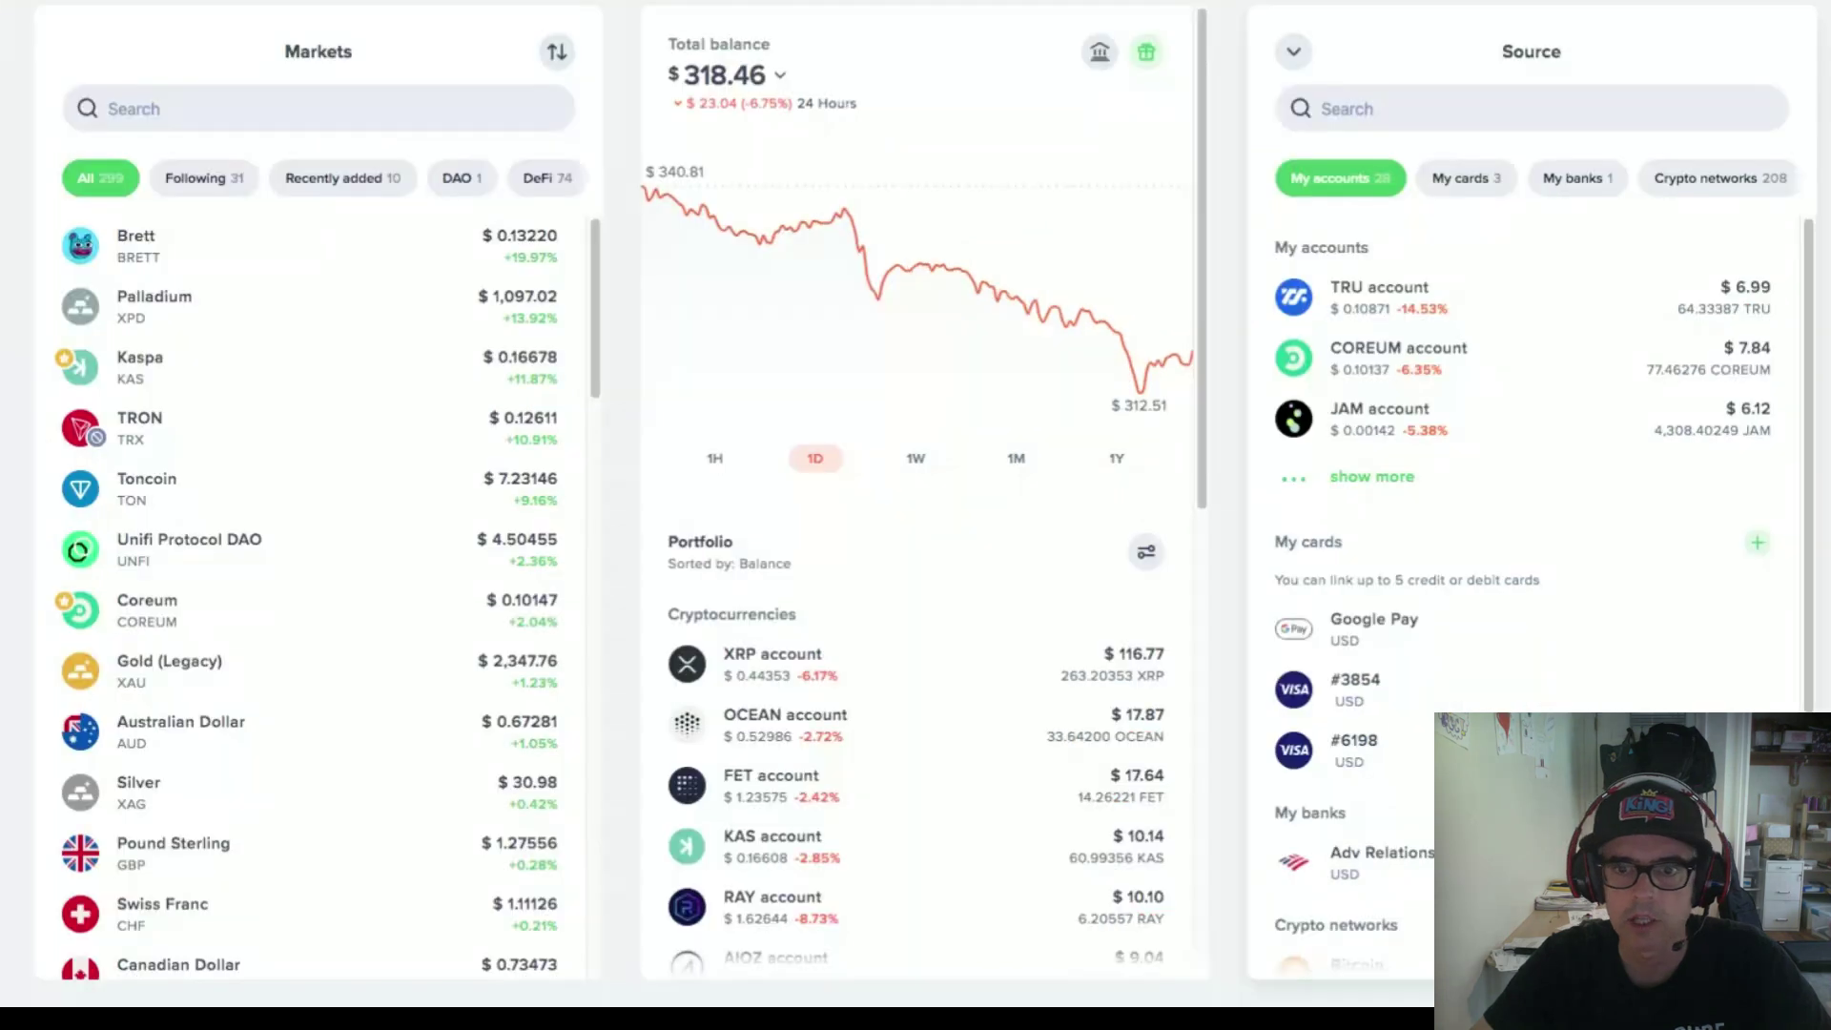
Open the XRP account to view its $116.77 balance and 263.20353 XRP at $0.50657 average price.
{"action": "left_click", "coordinate": [791, 676]}
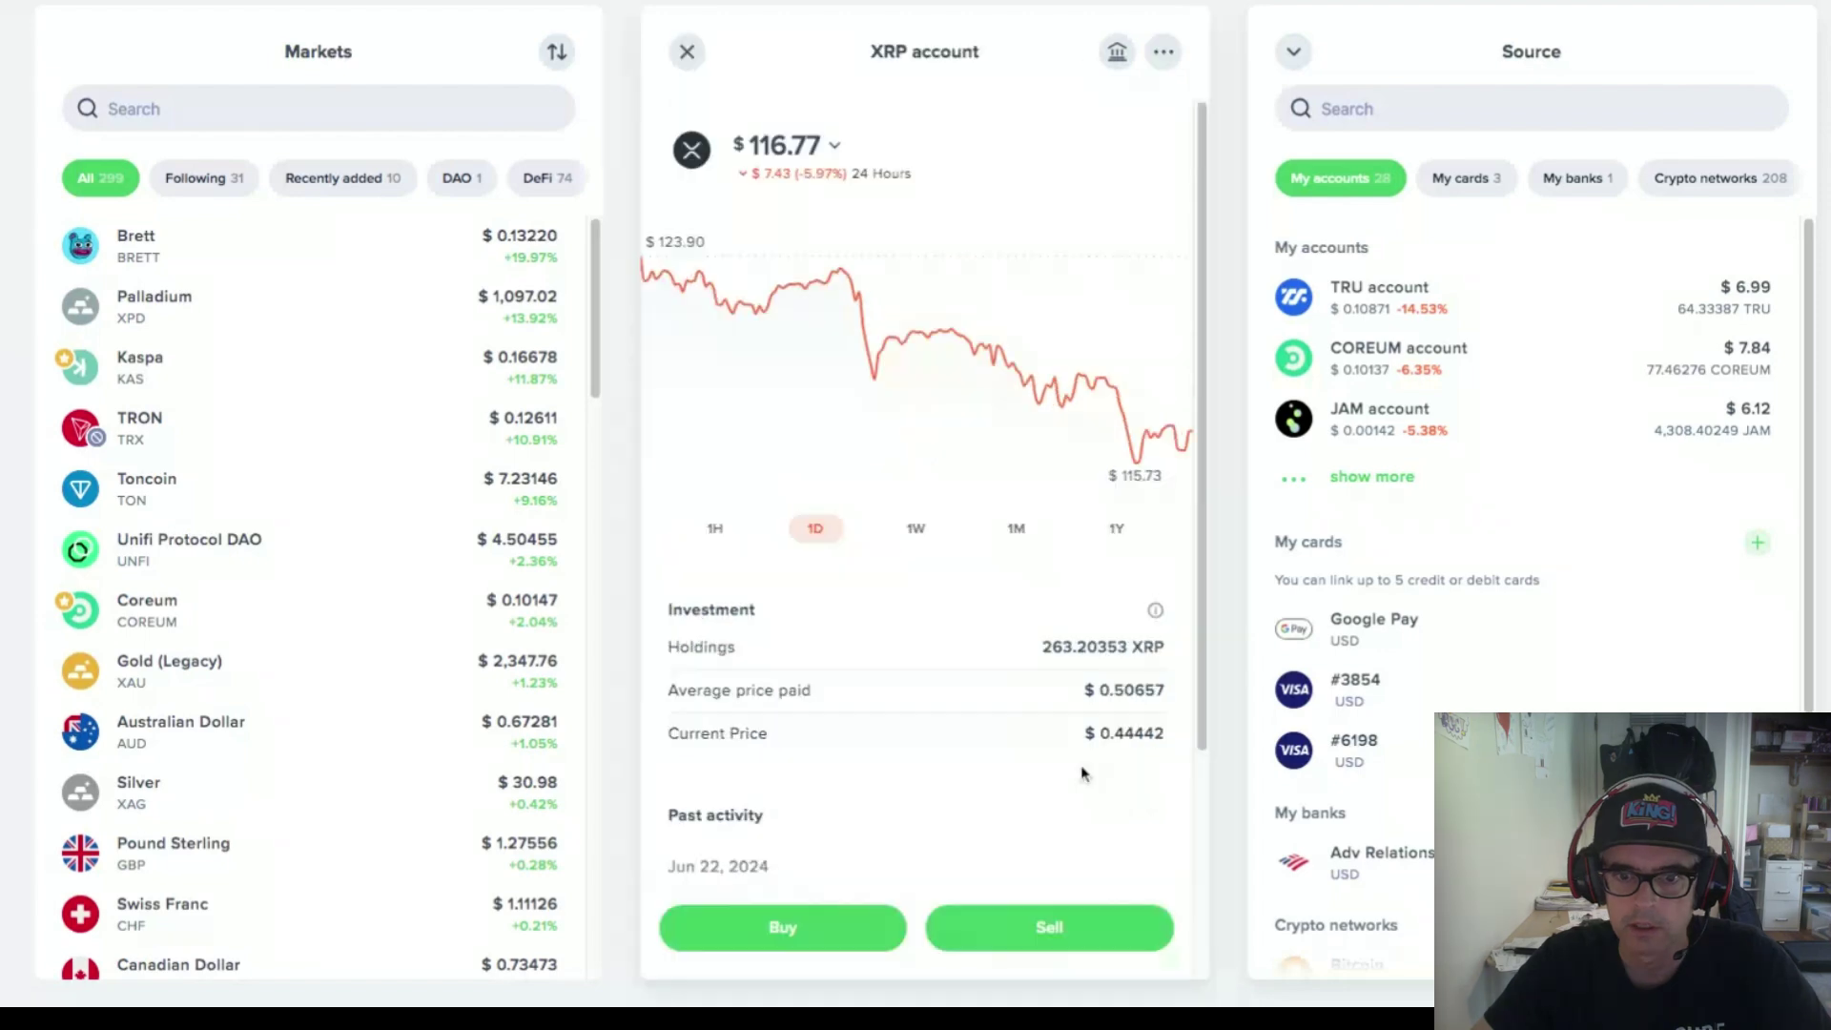